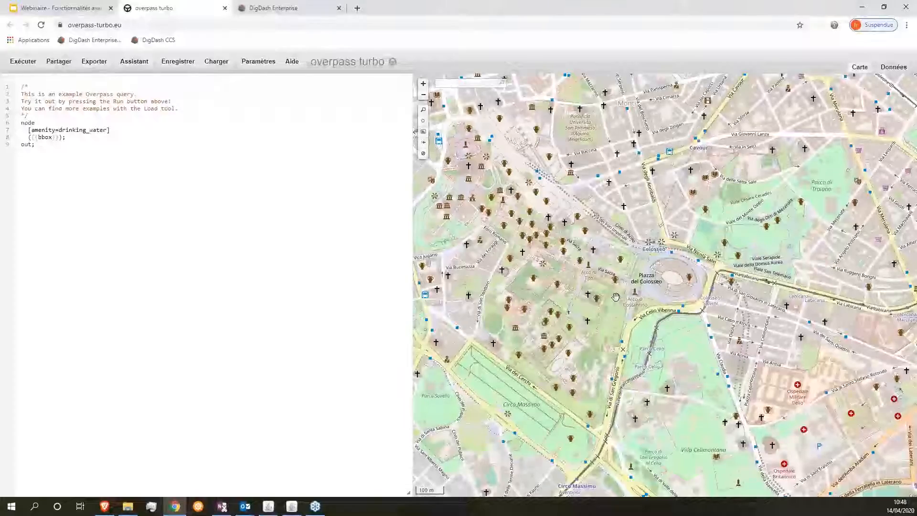
Step: Zoom the map out and select lines 6–9 (node … out;) of the drinking-water query
scroll(616, 296, "down", 2)
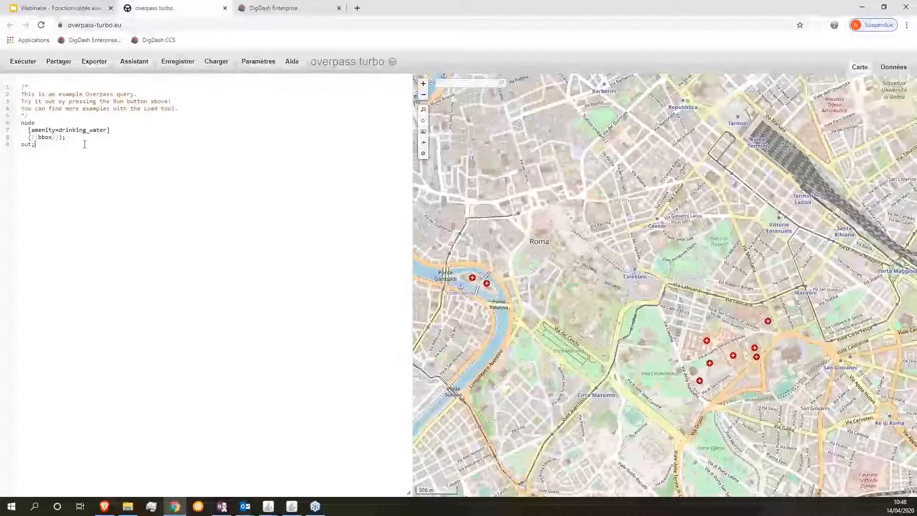
left_click_drag(51, 145, 21, 123)
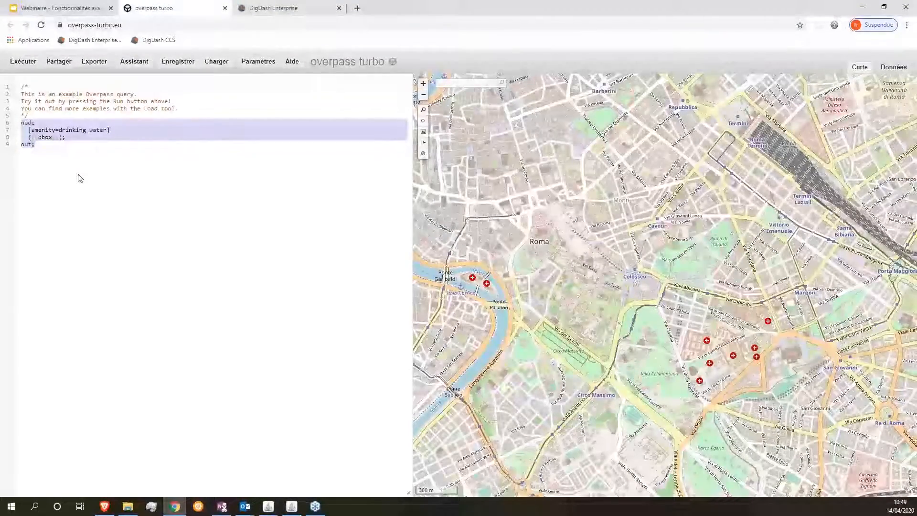
Step: Build a wizard query from the search 'boundaries in provence', trimming off 'alpes côte d'azur'
left_click(135, 61)
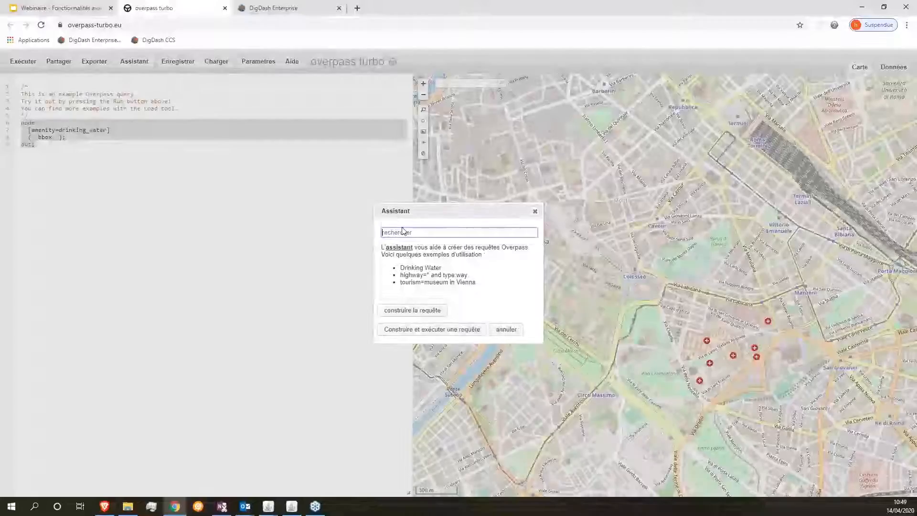
type("boun")
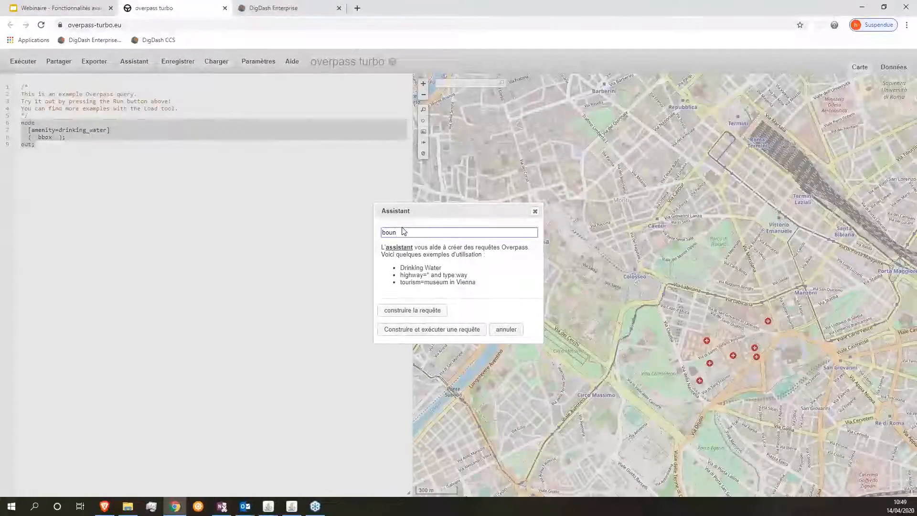
type("da")
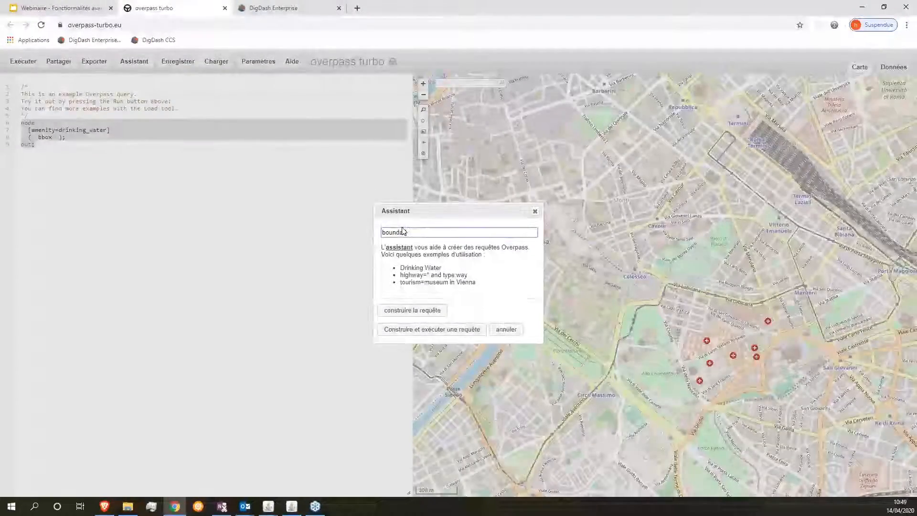
type("ries")
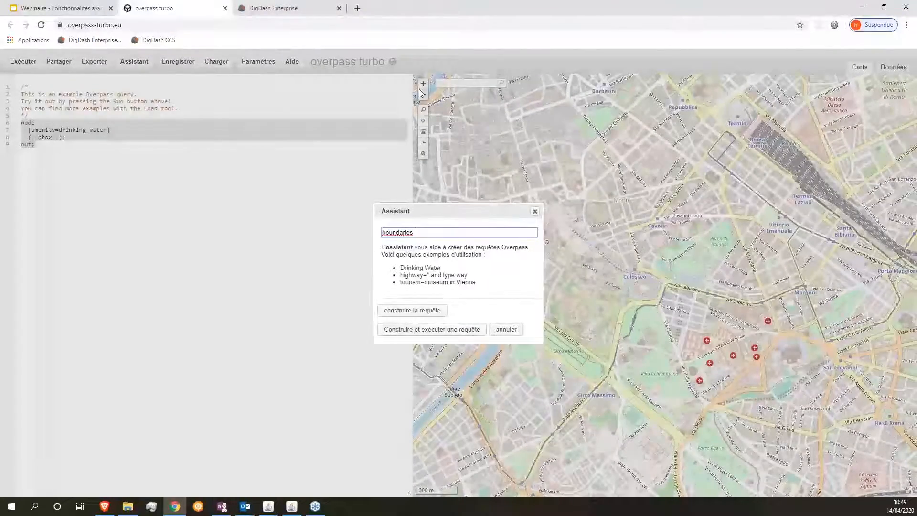
type("  in p")
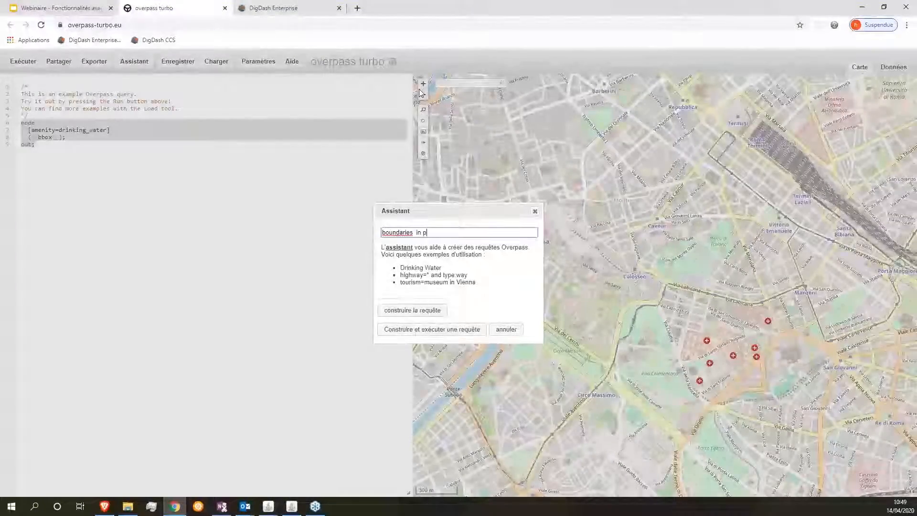
type("rovence alpes côte d'azur")
left_click(416, 233)
key("BackSpace")
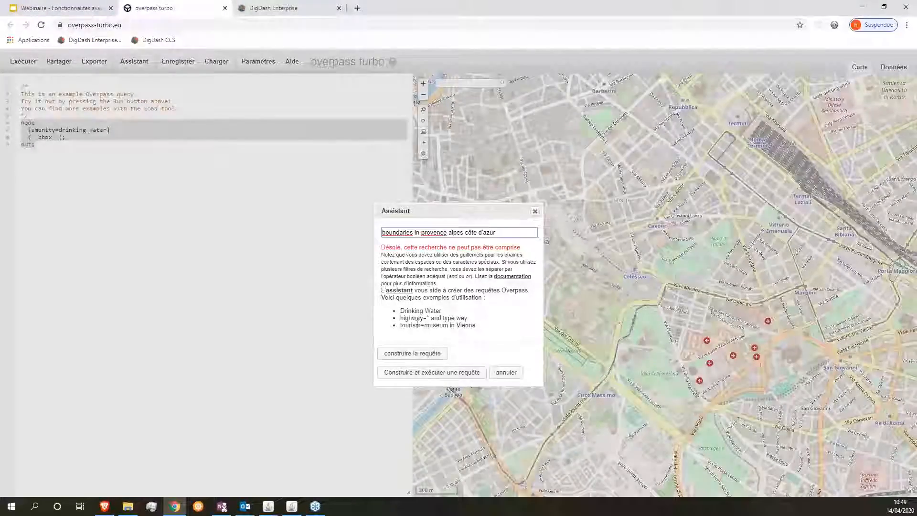
left_click(449, 232)
key("shift+End")
key("Delete")
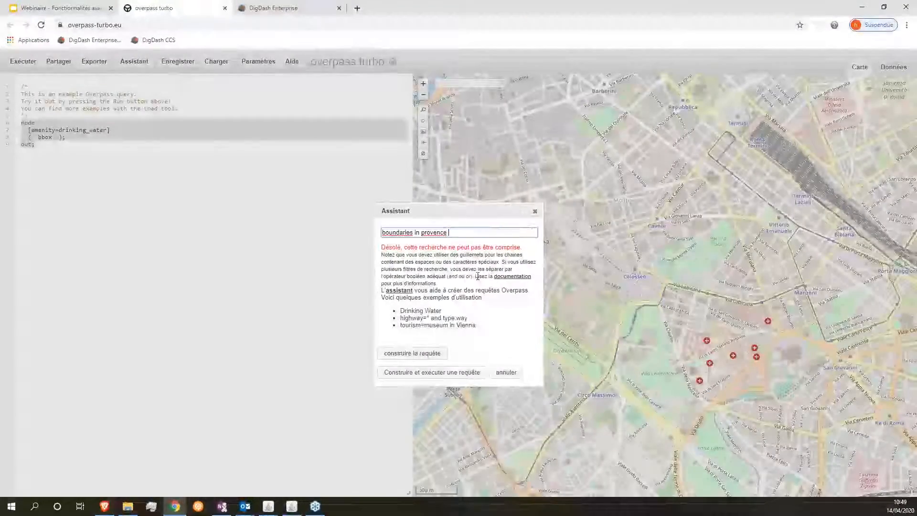
left_click(412, 353)
key("Return")
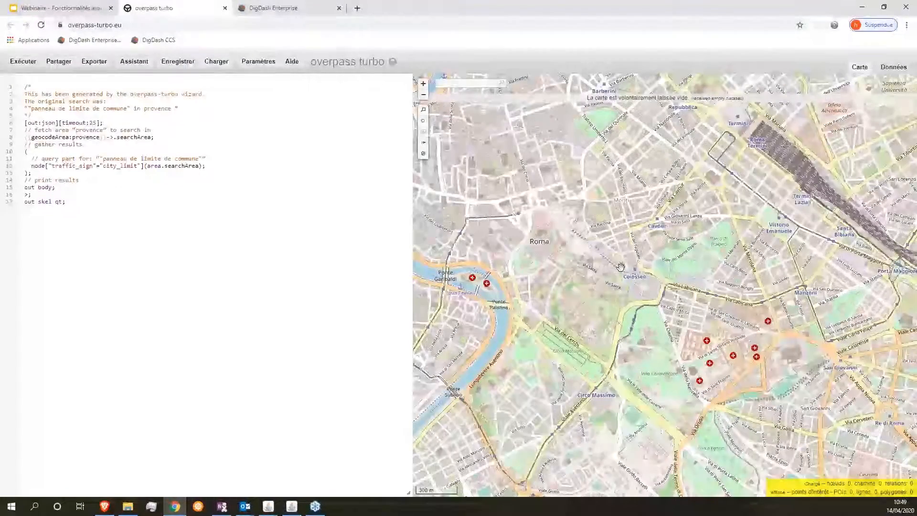
Step: Zoom the map onto Marseille and back out, then return to the webinar slides
scroll(620, 267, "down", 10)
scroll(580, 234, "up", 3)
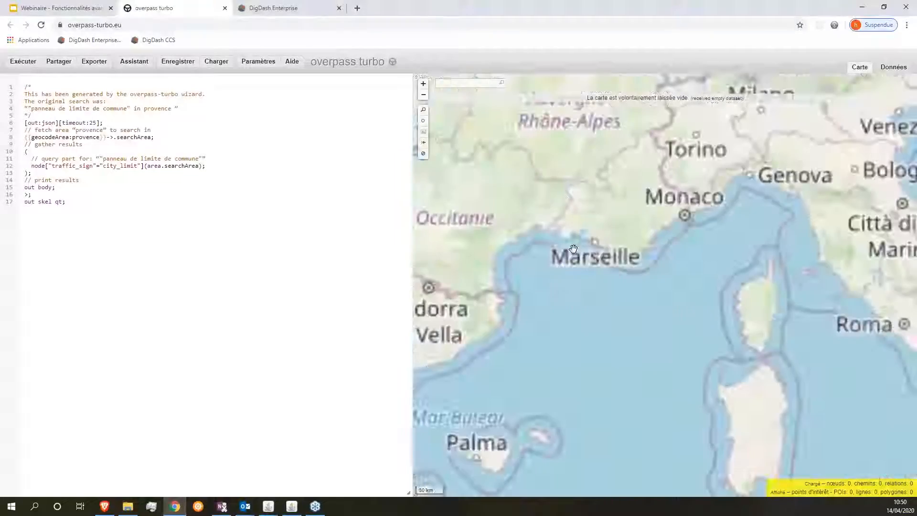
scroll(635, 268, "up", 3)
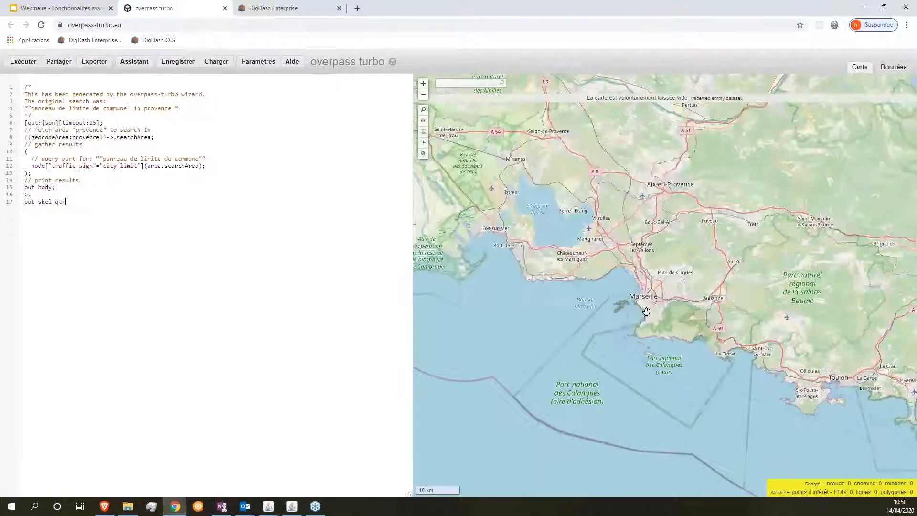
scroll(627, 317, "up", 1)
scroll(608, 252, "down", 3)
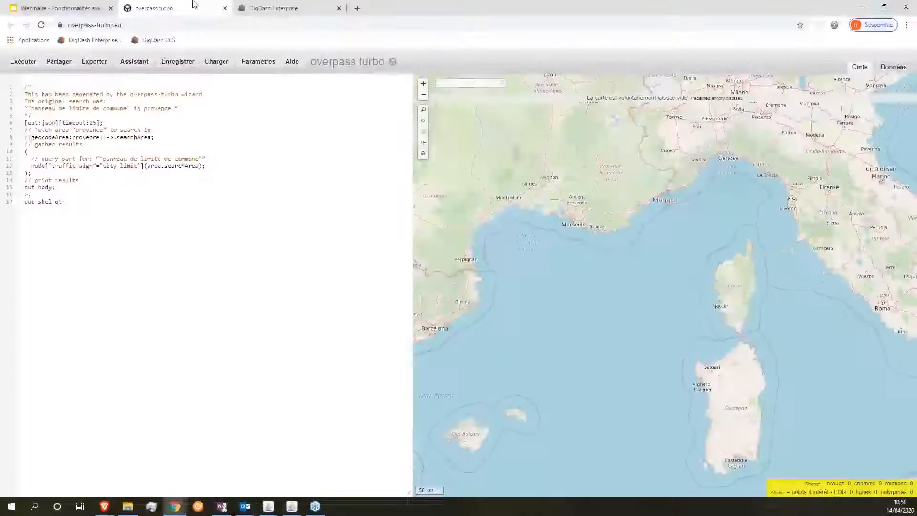
left_click(58, 8)
Step: Select the OQL administrative-boundary query in slide 7's speaker notes
left_click(159, 434)
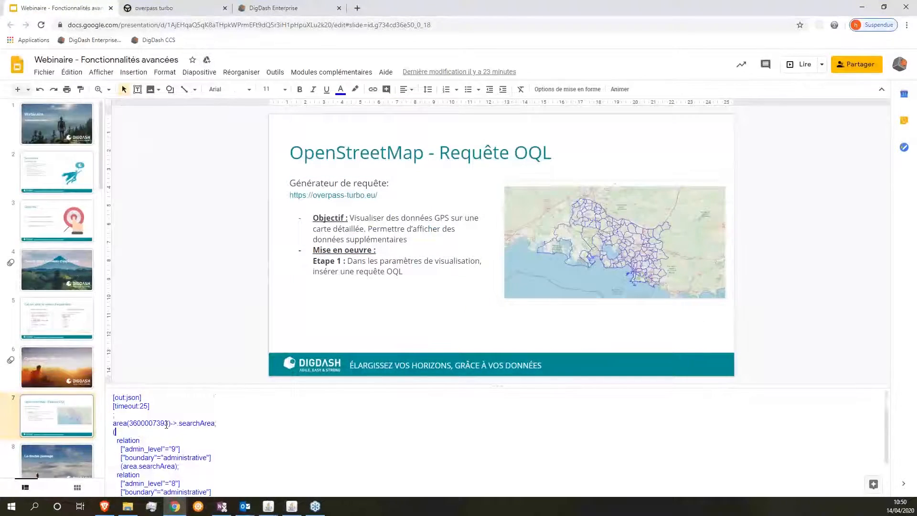
scroll(165, 428, "down", 2)
left_click_drag(153, 490, 102, 379)
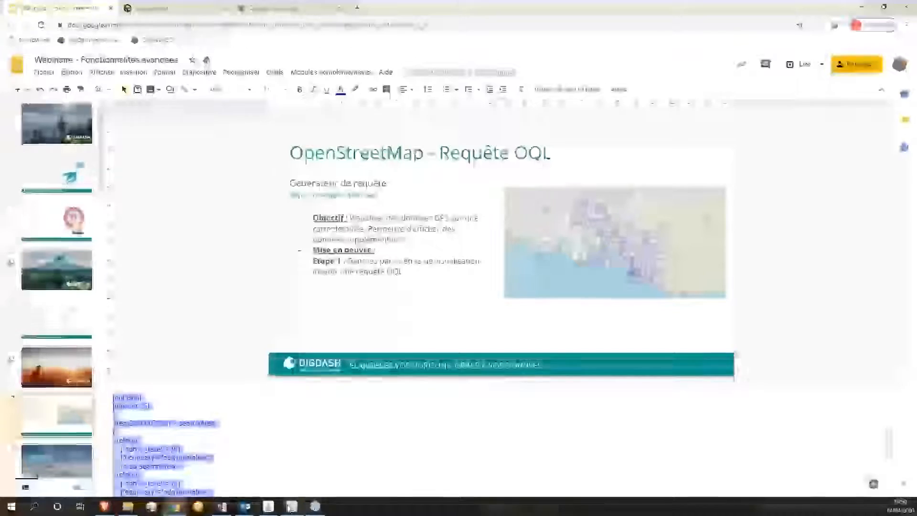
Step: Bring DigDash Enterprise Studio forward and reposition its window over the slides
mouse_move(266, 508)
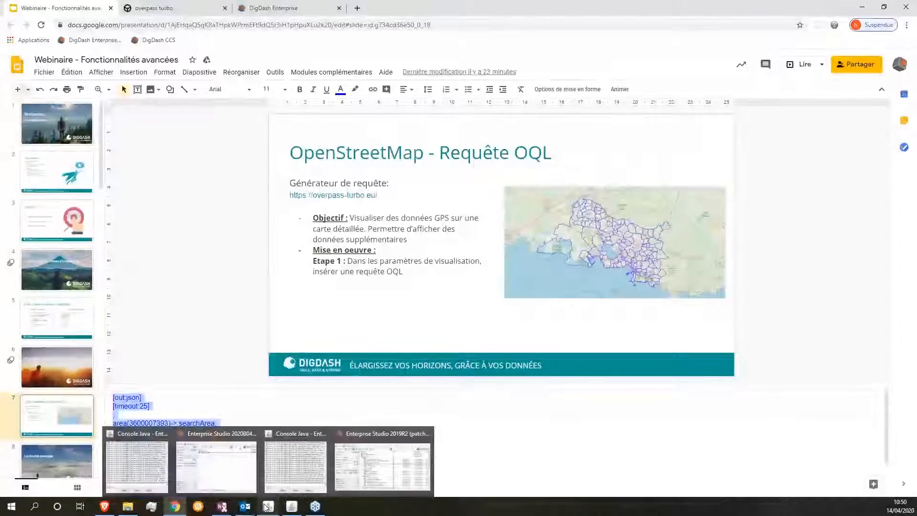
left_click(234, 482)
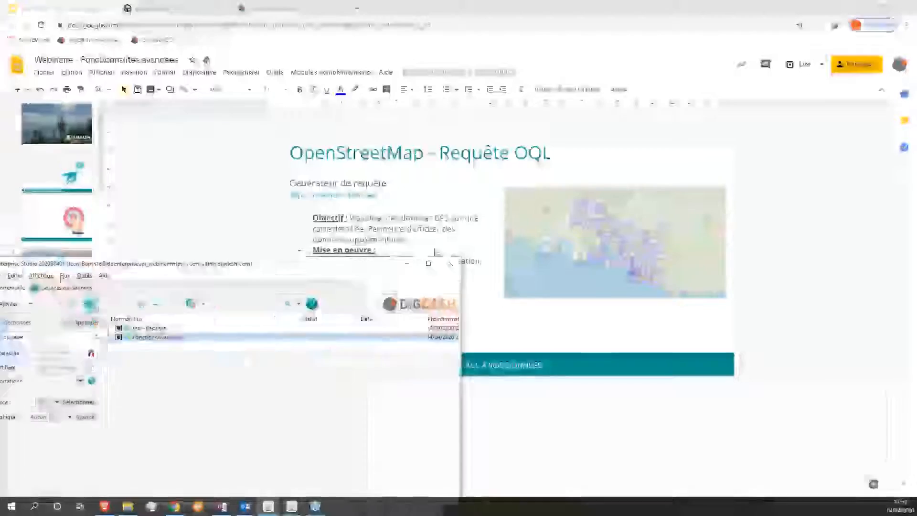
left_click_drag(574, 79, 526, 93)
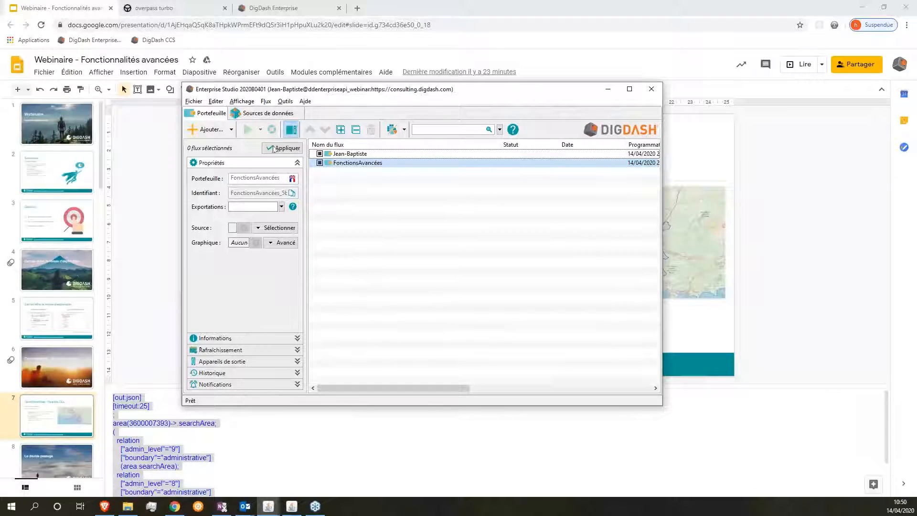
Step: Add a new OpenStreetMap chart using the Telecom data source
left_click(212, 130)
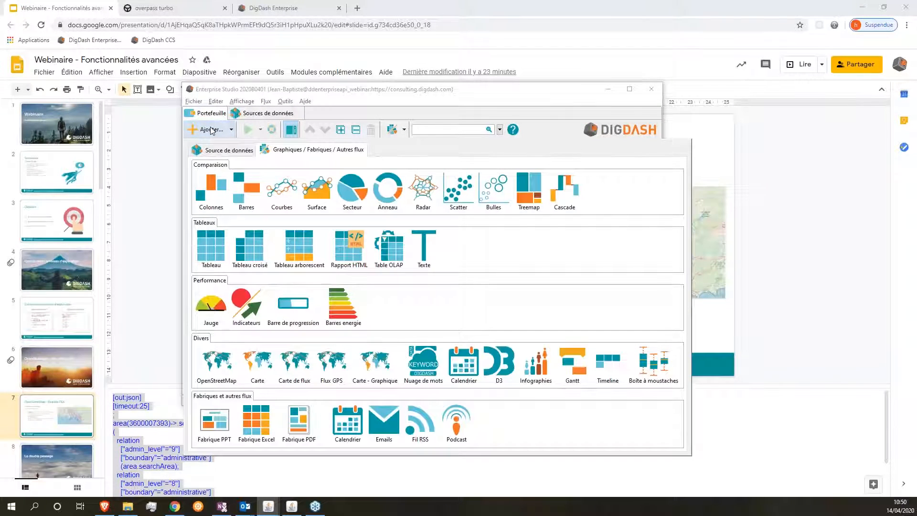
left_click(218, 363)
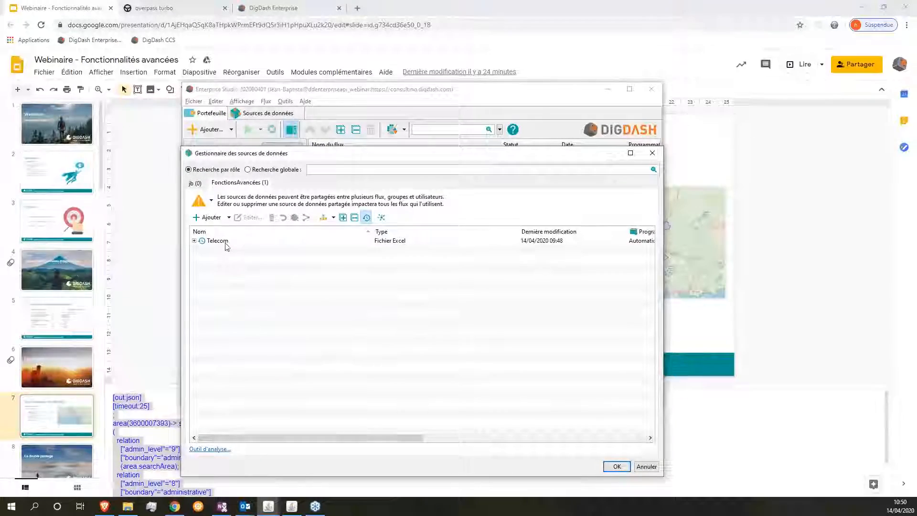
left_click(225, 243)
double_click(225, 242)
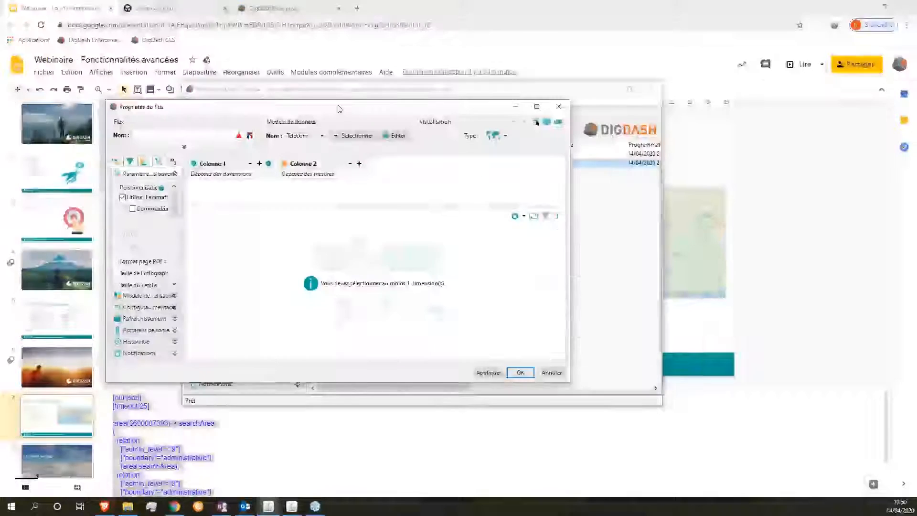
Step: Put Région into Colonne 1, accept its hierarchy level, and enlarge the properties window
left_click_drag(183, 200, 207, 188)
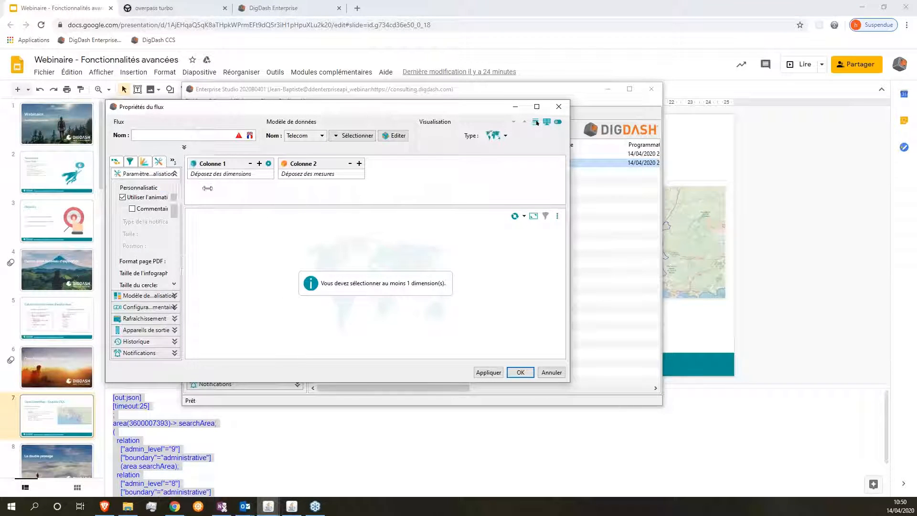
left_click(129, 163)
left_click(115, 162)
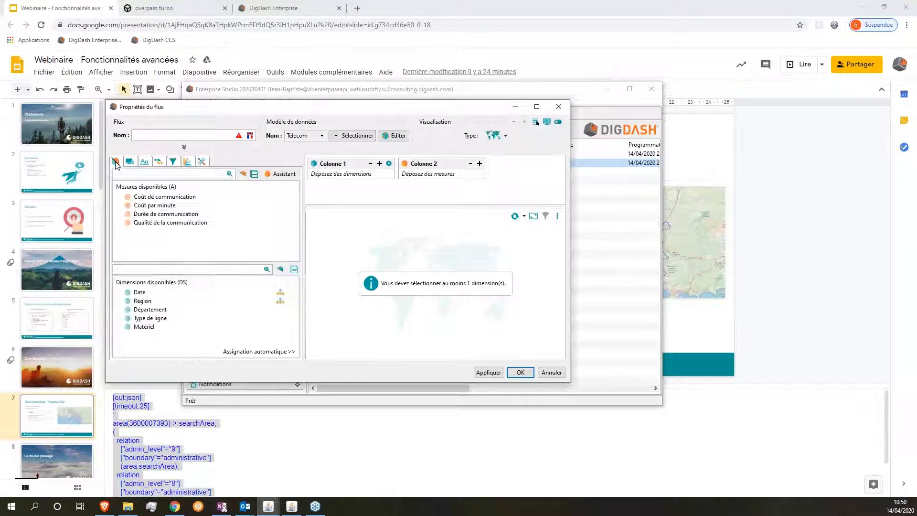
left_click_drag(142, 301, 332, 187)
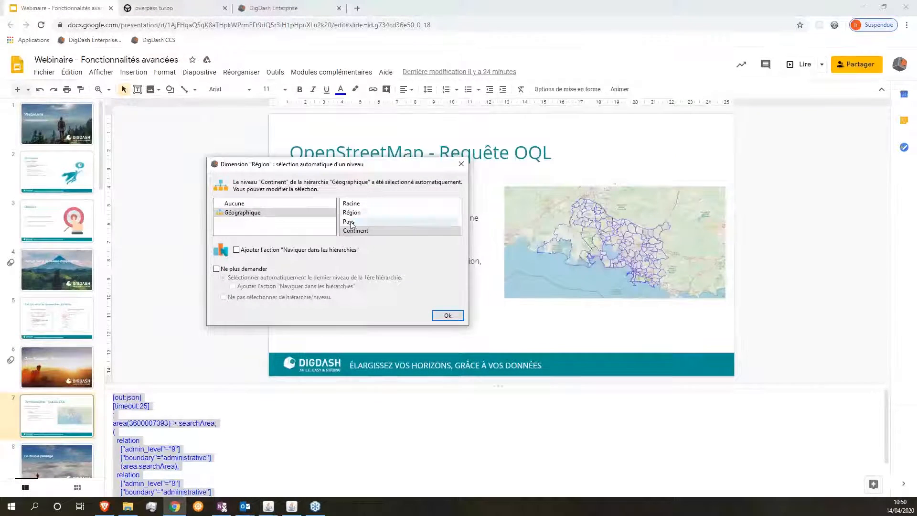
left_click(436, 316)
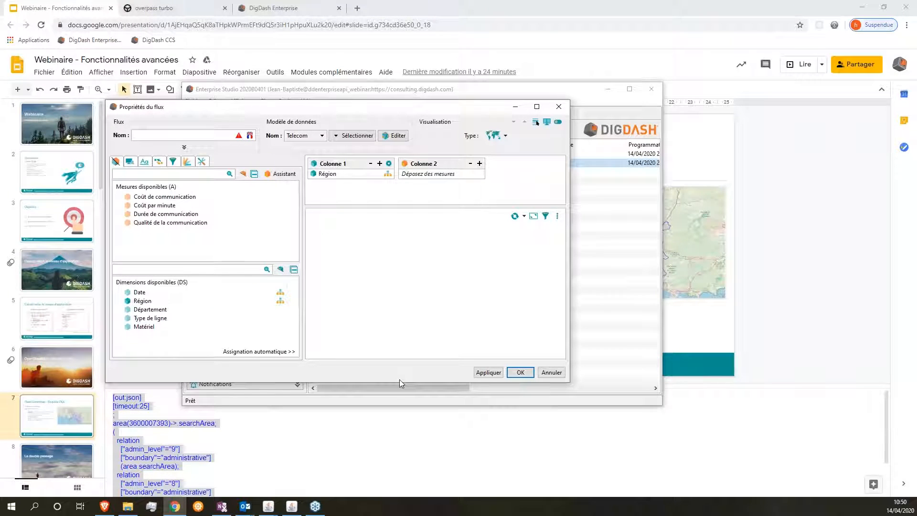
left_click_drag(571, 383, 640, 406)
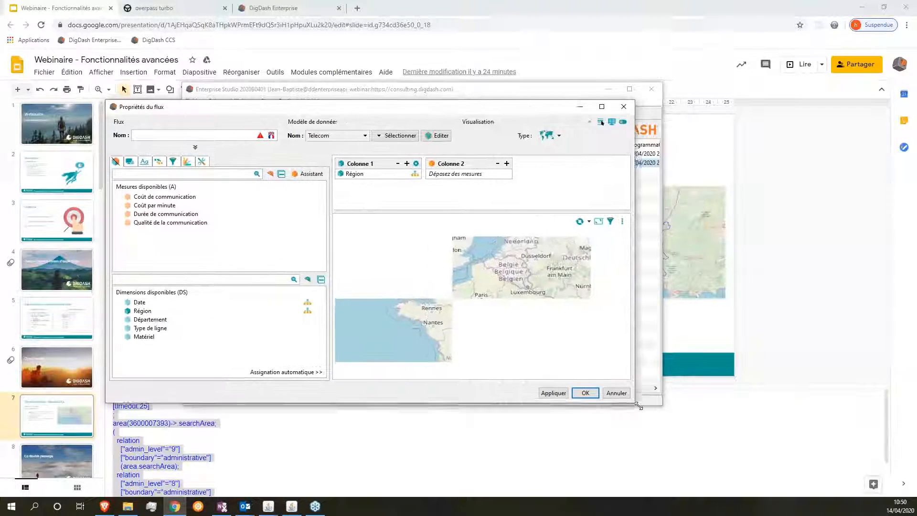
Step: Move the flow properties window up, maximize it, and zoom the map preview to southern France
left_click_drag(518, 110, 518, 66)
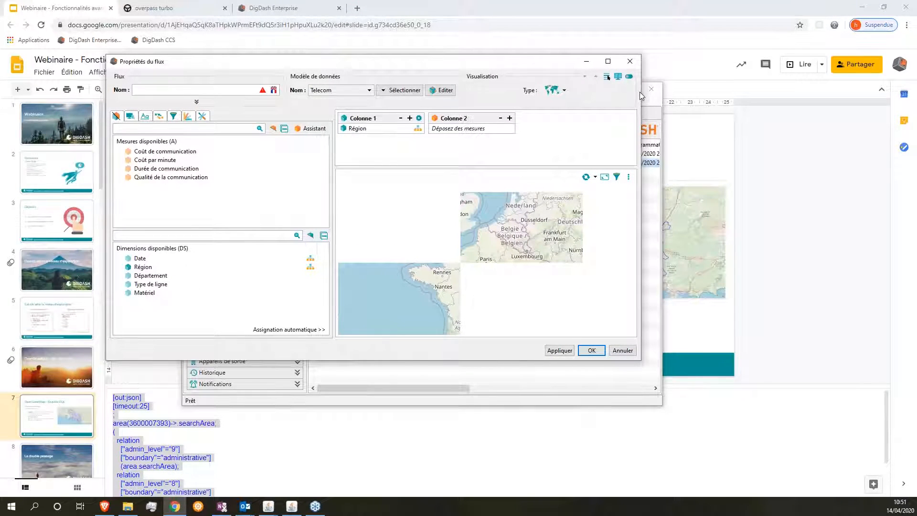
scroll(484, 307, "up", 1)
scroll(483, 304, "down", 1)
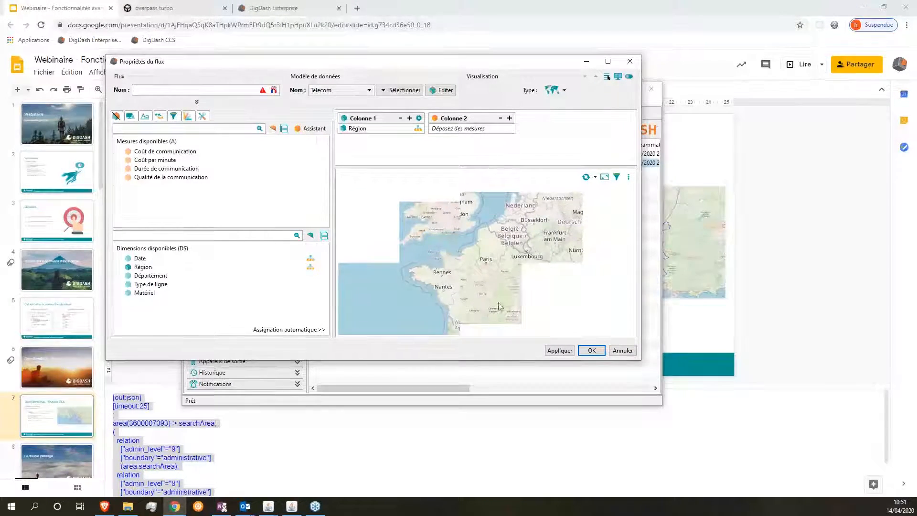
left_click(608, 61)
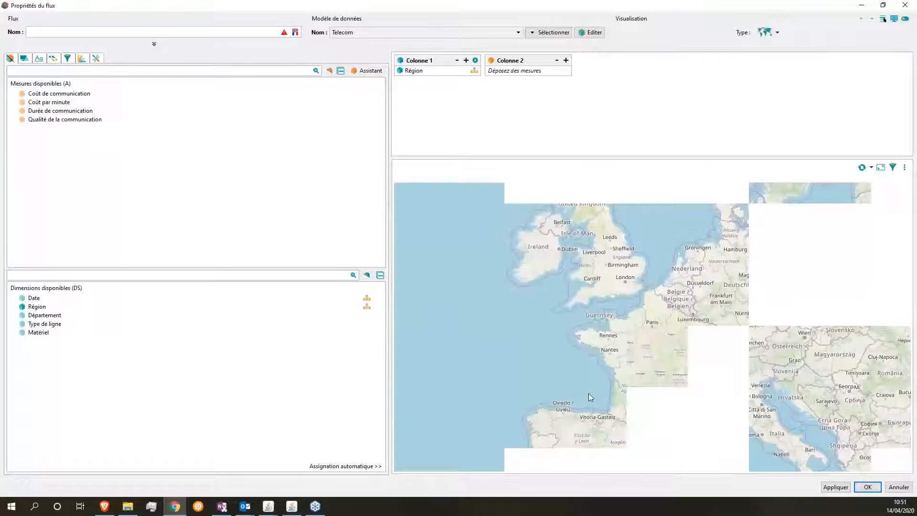
scroll(674, 428, "up", 2)
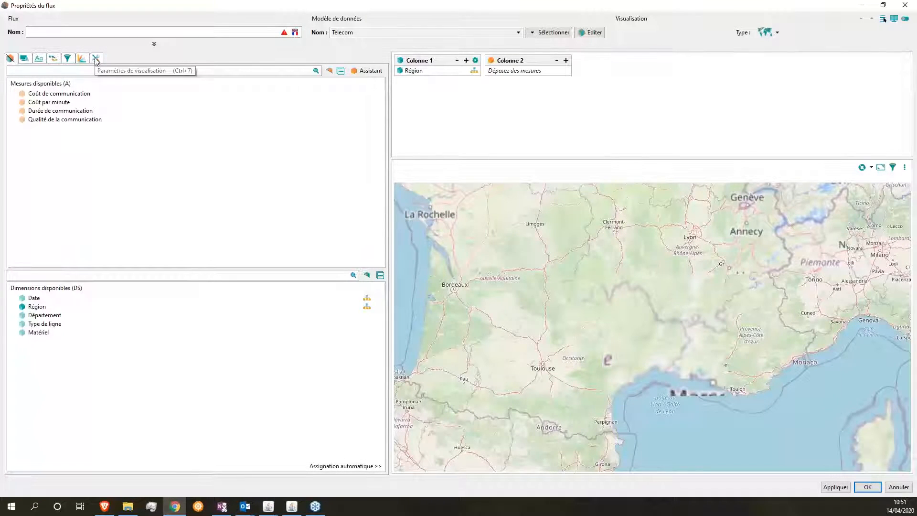
Step: Open the map's visualisation parameters, cancel the OverpassQL assistant, and focus the Overpass QL field
left_click(96, 59)
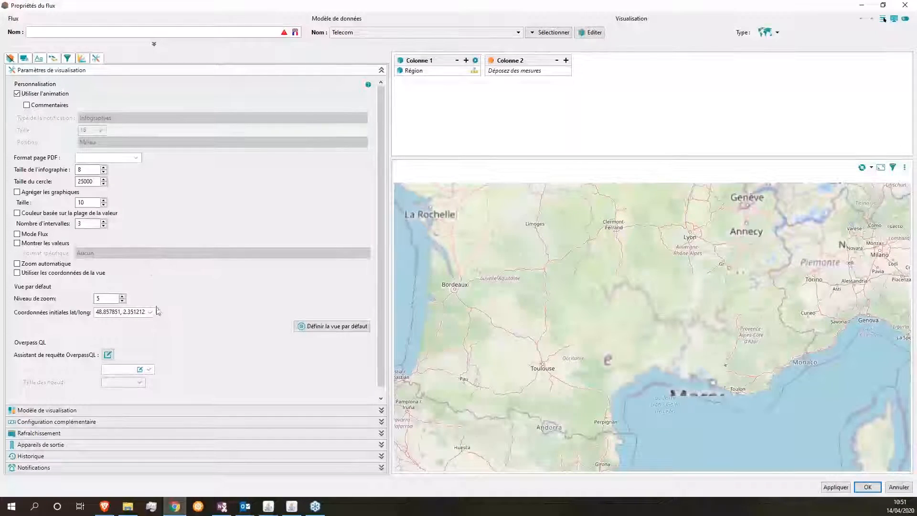
scroll(160, 320, "down", 1)
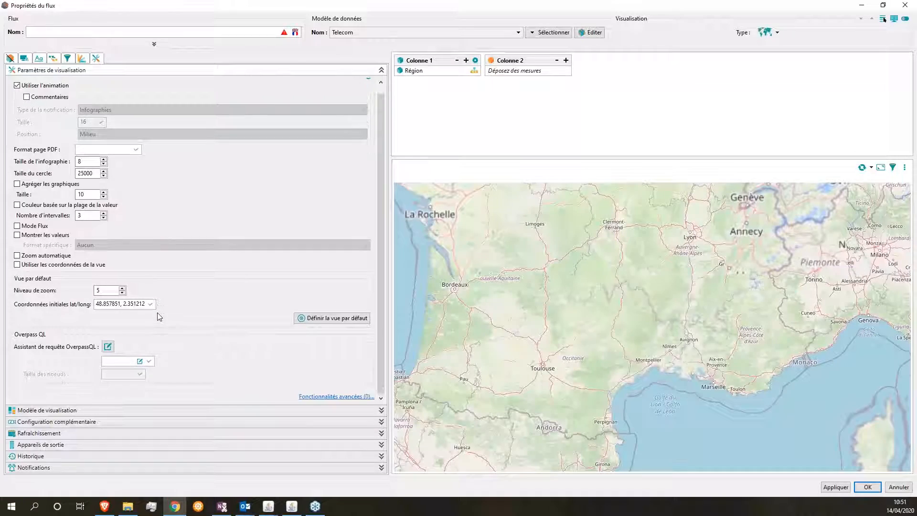
left_click(109, 348)
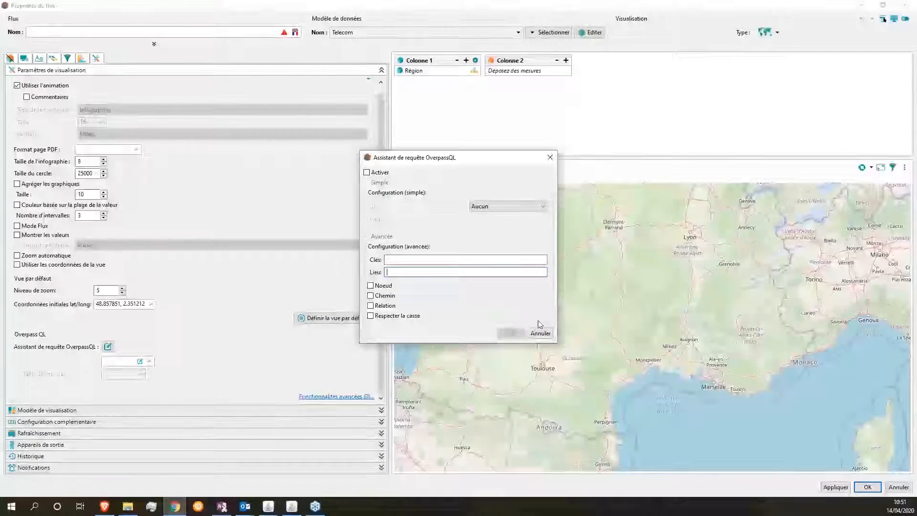
left_click(541, 334)
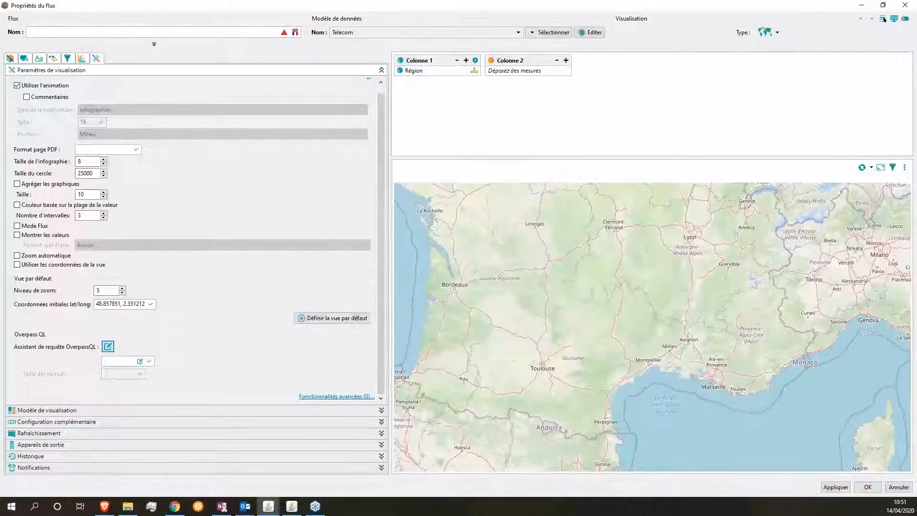
left_click(133, 362)
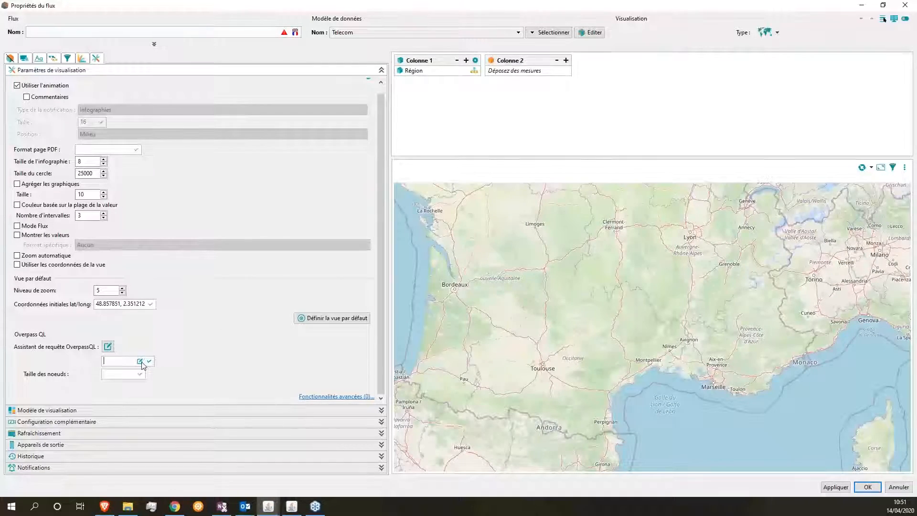
Step: Set the Overpass QL query to the pasted admin_level 8 and 9 boundary query and confirm
left_click(140, 361)
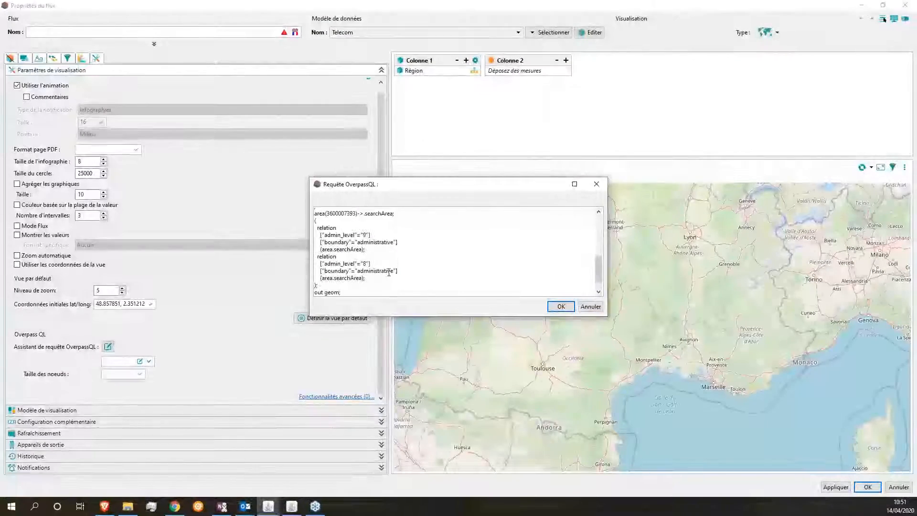
left_click(375, 286)
key("ctrl+End")
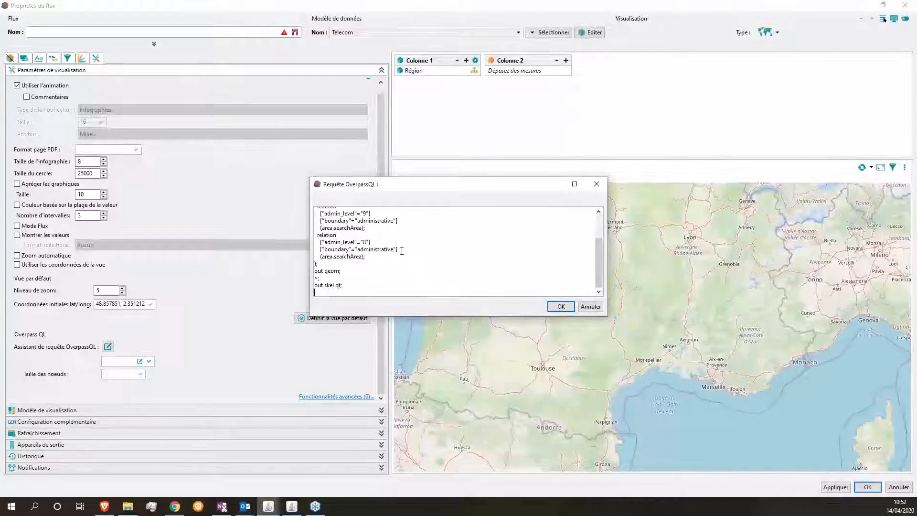
left_click(561, 306)
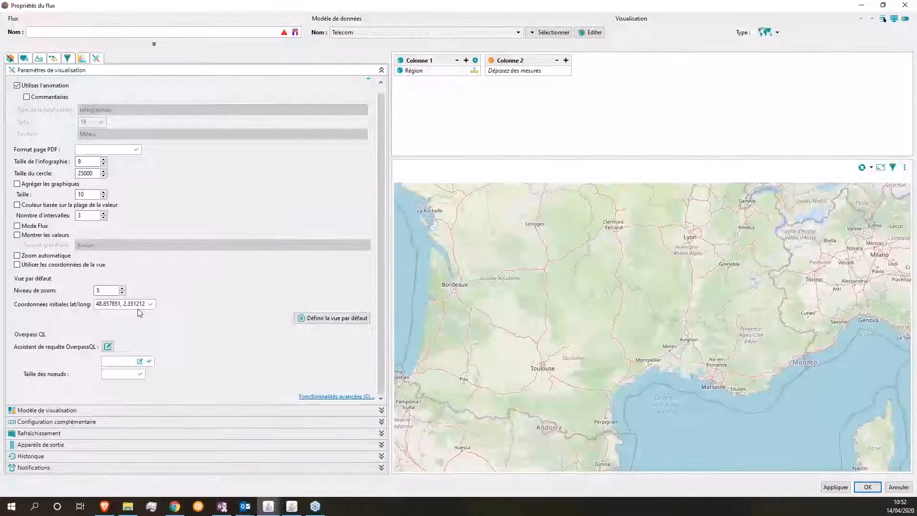
double_click(110, 304)
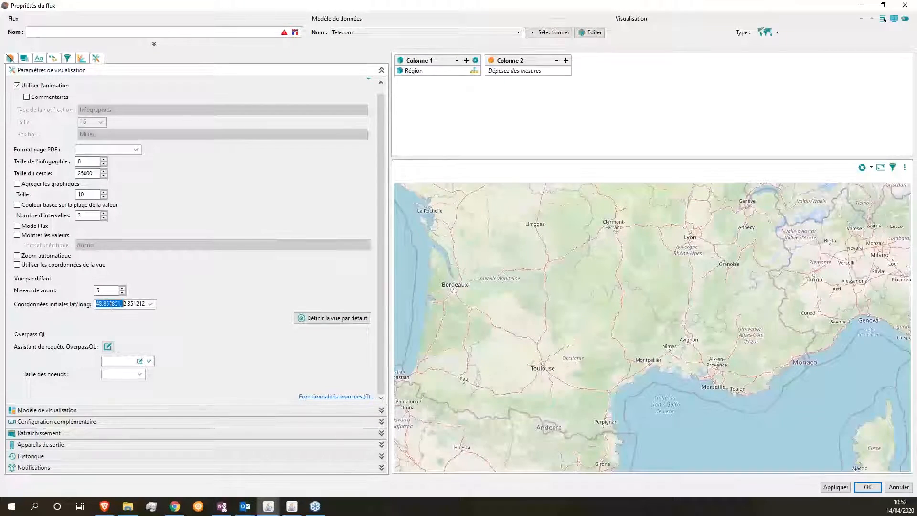
scroll(718, 417, "up", 2)
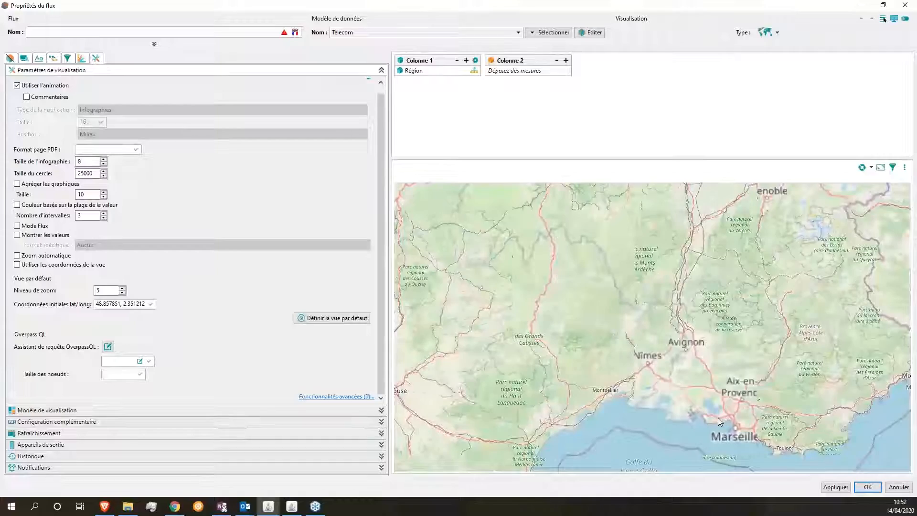
scroll(745, 429, "down", 1)
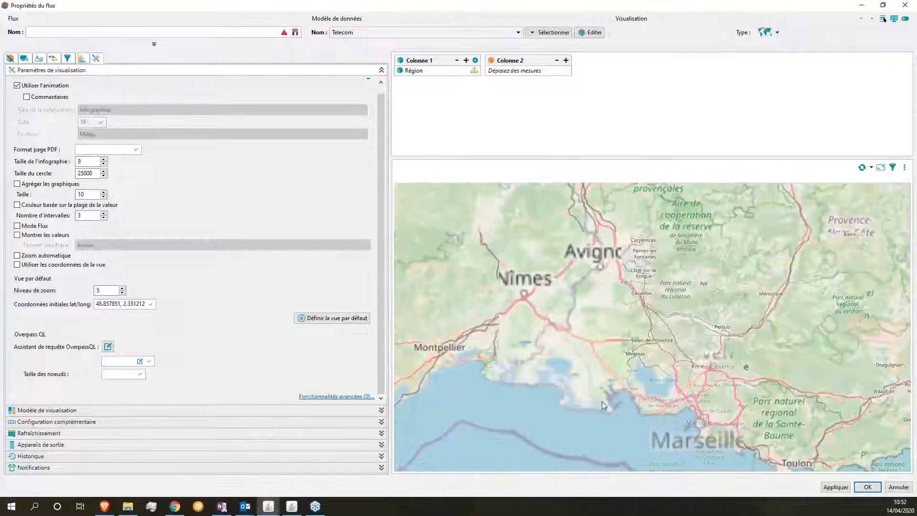
scroll(590, 379, "down", 1)
scroll(590, 378, "down", 1)
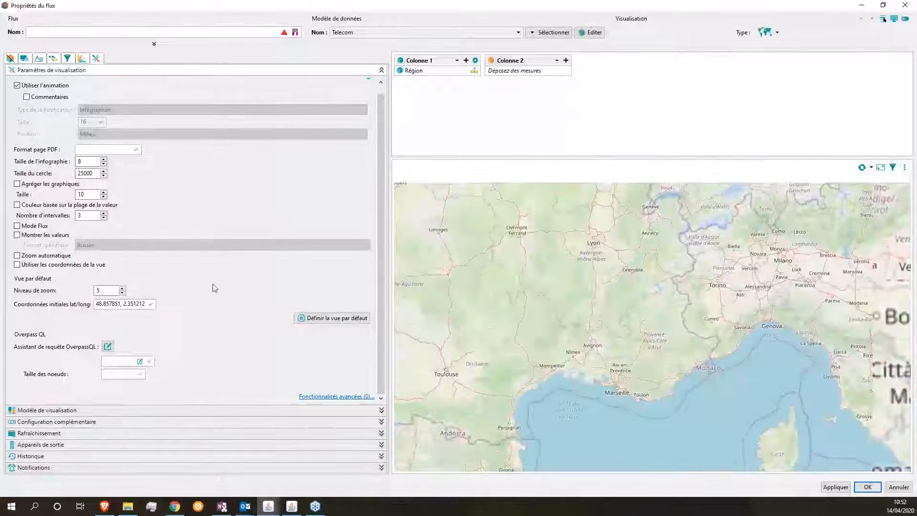
left_click(140, 362)
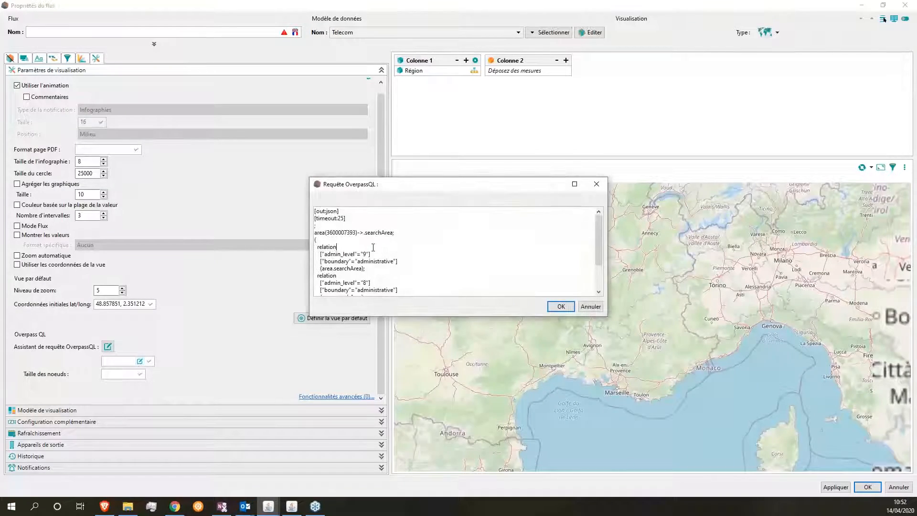
left_click_drag(315, 234, 349, 249)
left_click(370, 296)
left_click(358, 260)
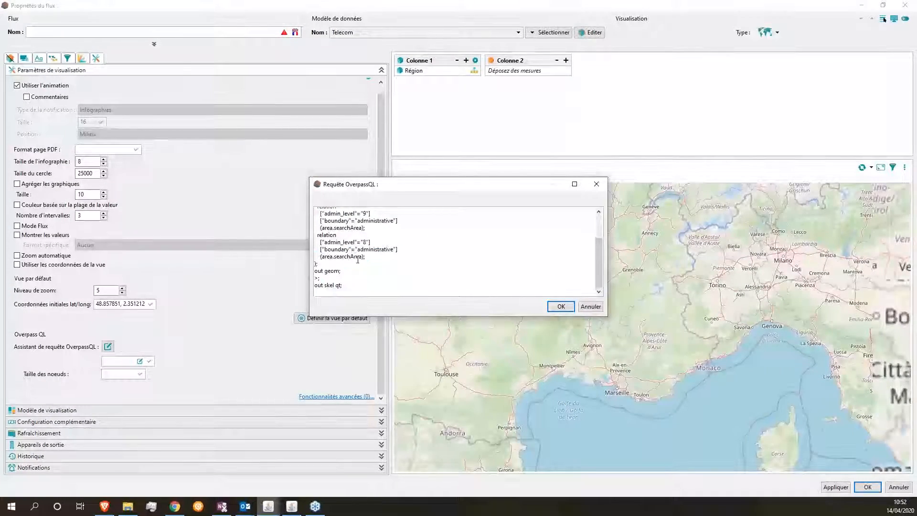
scroll(358, 260, "up", 2)
left_click(353, 232)
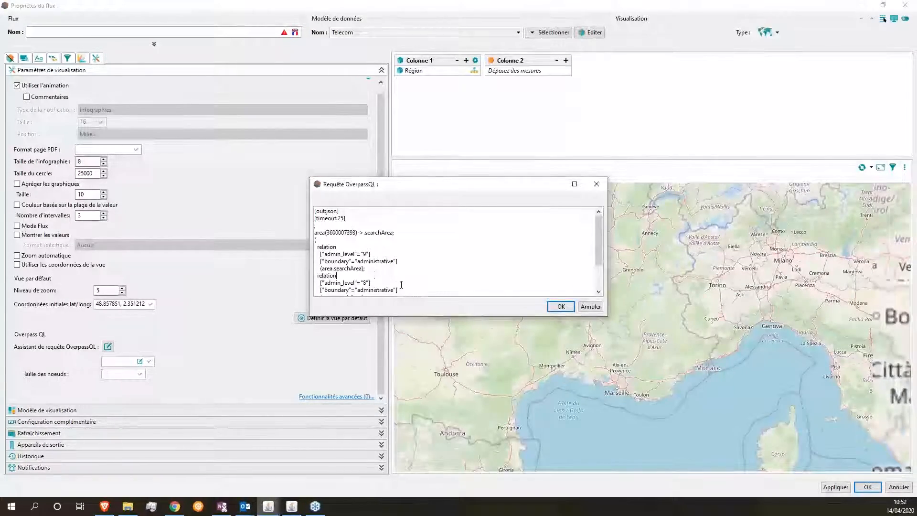
scroll(372, 275, "down", 1)
left_click(584, 307)
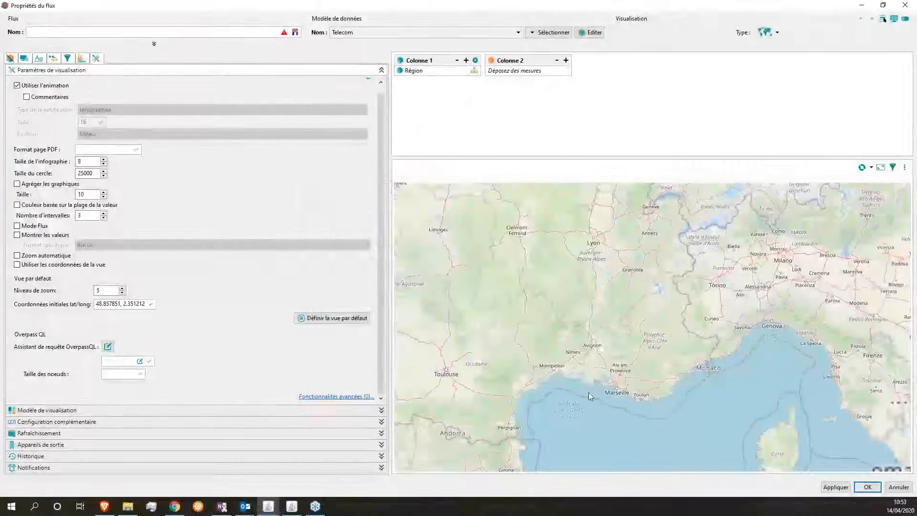
scroll(595, 383, "up", 3)
scroll(723, 307, "down", 1)
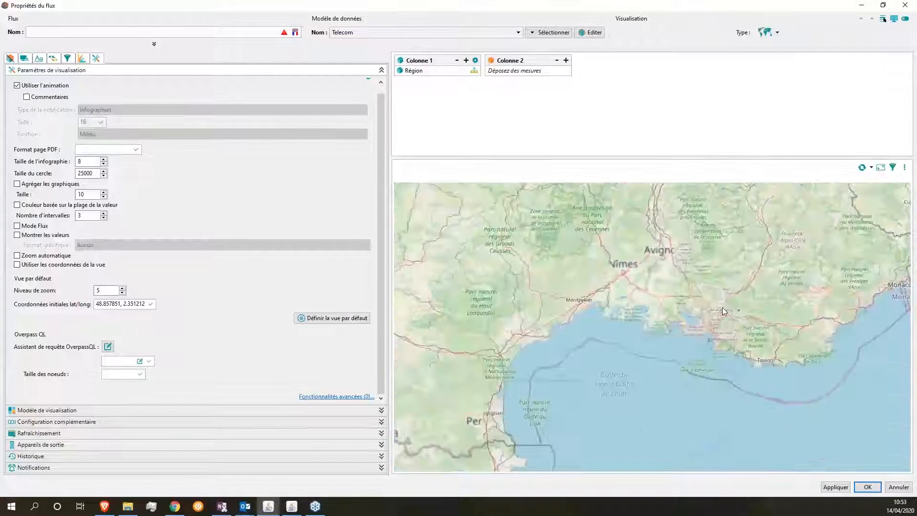
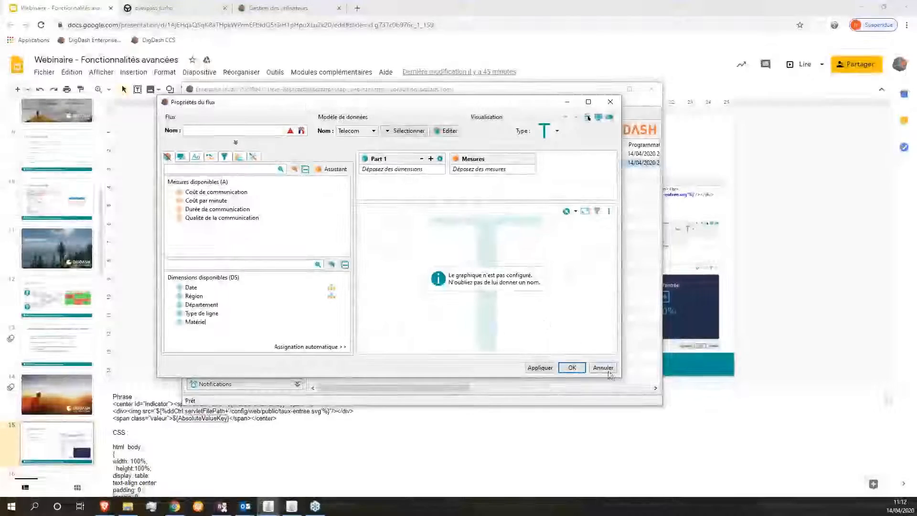
Step: Enlarge the flow properties and add Coût de communication as the Telecom flow's measure (20 897,8)
left_click_drag(621, 377, 820, 477)
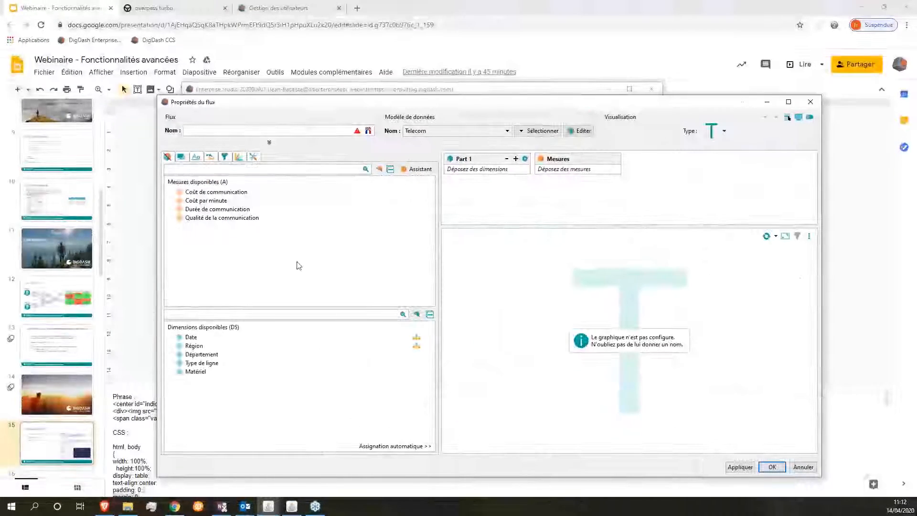
left_click_drag(492, 261, 476, 318)
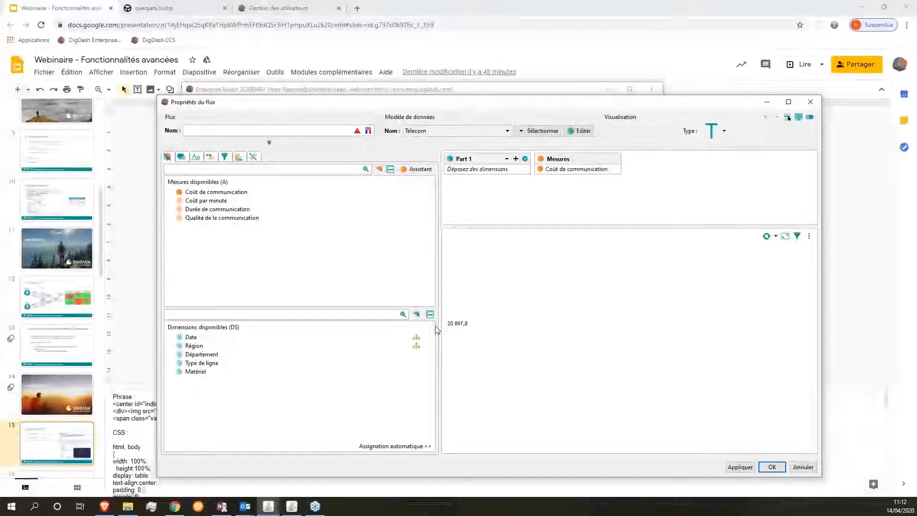
Step: Open Configuration de la génération du texte under Configuration complémentaire in the visualisation settings
left_click(254, 159)
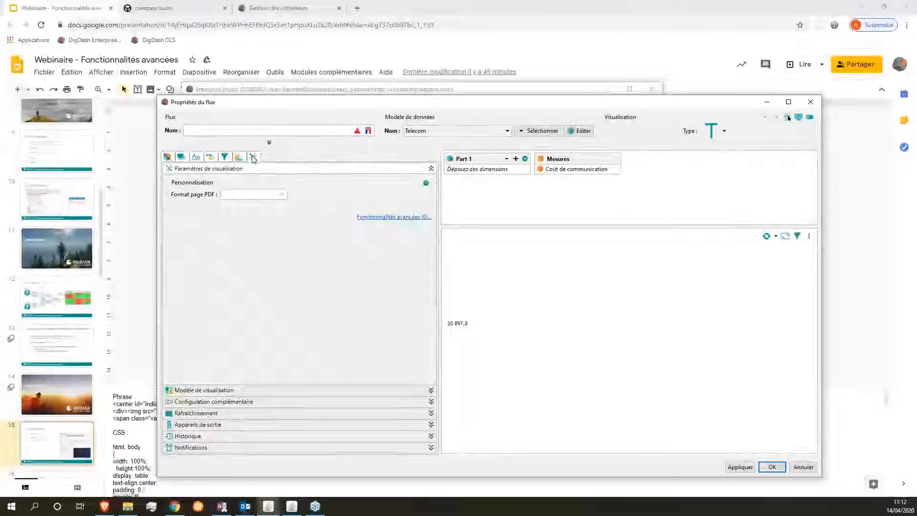
left_click(216, 170)
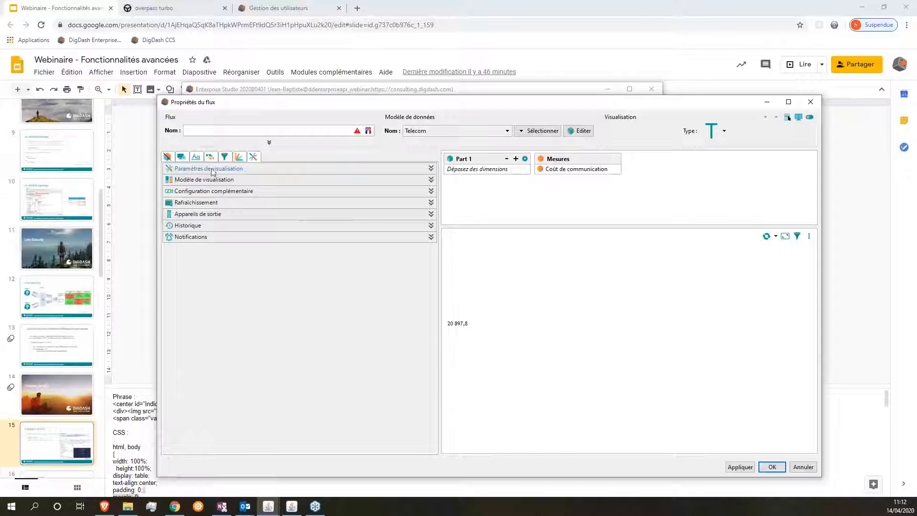
left_click(203, 193)
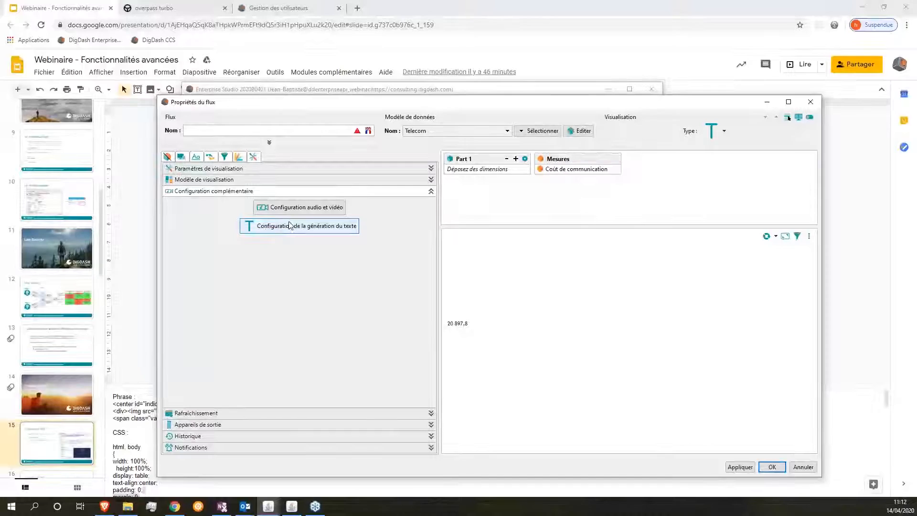
left_click(342, 231)
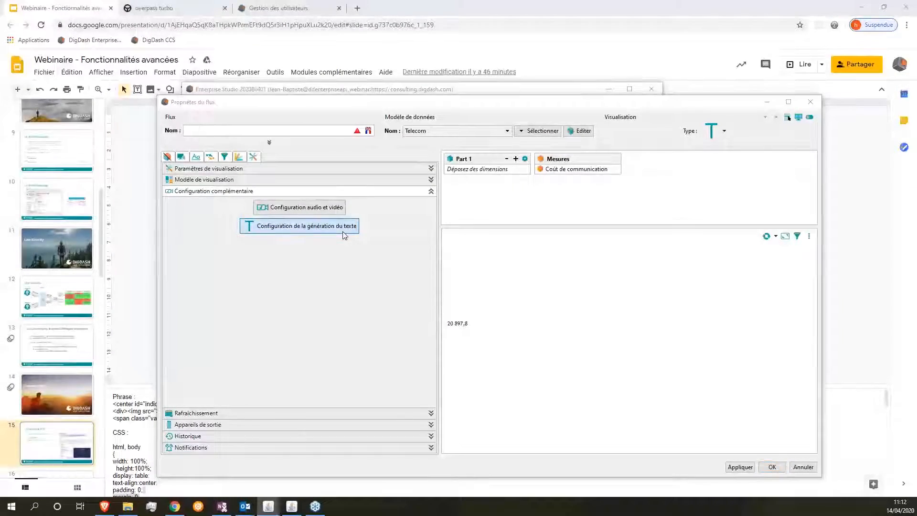
left_click_drag(351, 146, 96, 136)
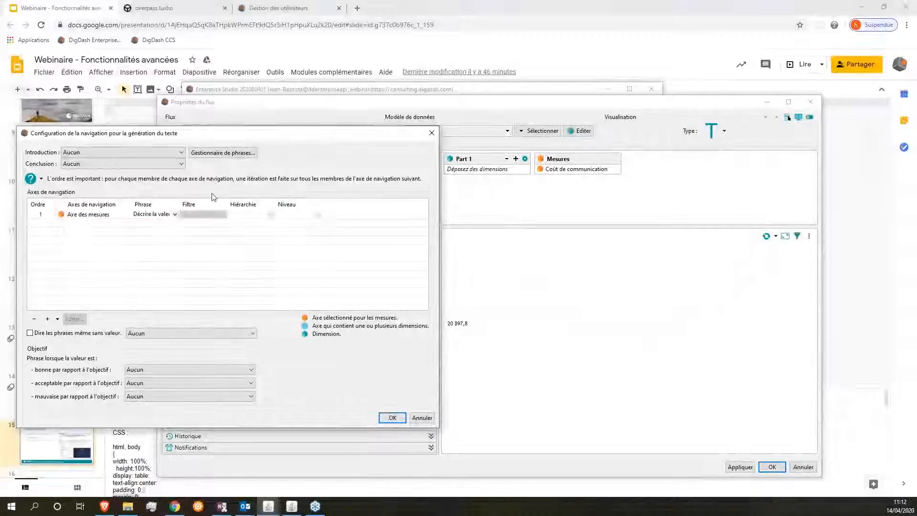
Step: Keep Décrire la valeur as the Axe des mesures phrase and open Gestionnaire de phrases
left_click_drag(181, 204, 212, 205)
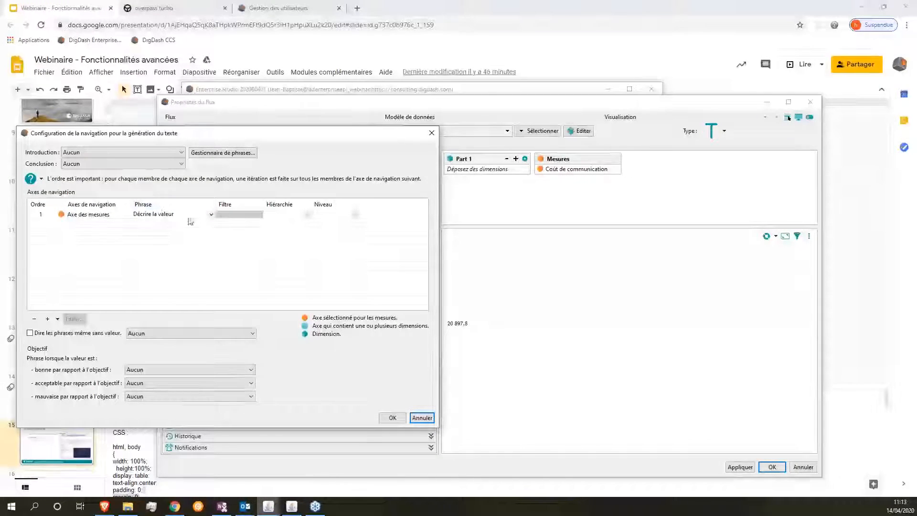
left_click(211, 214)
left_click(212, 217)
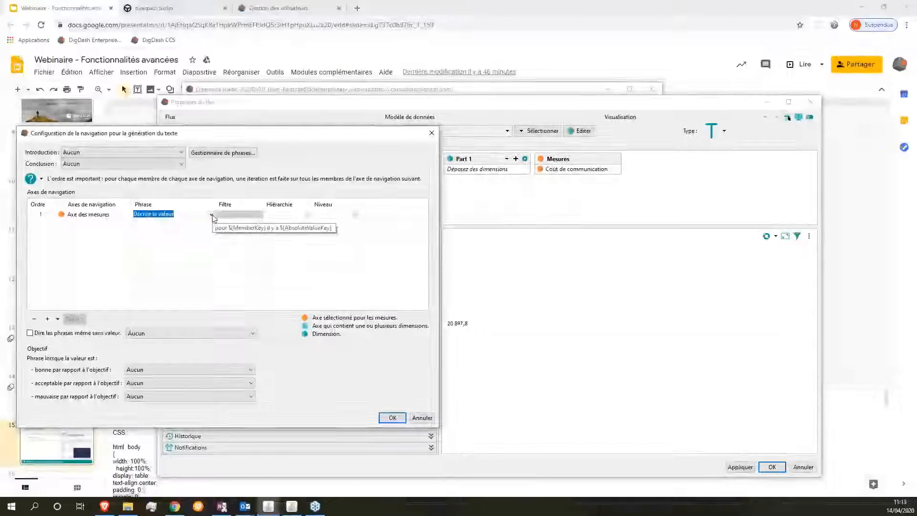
left_click(212, 215)
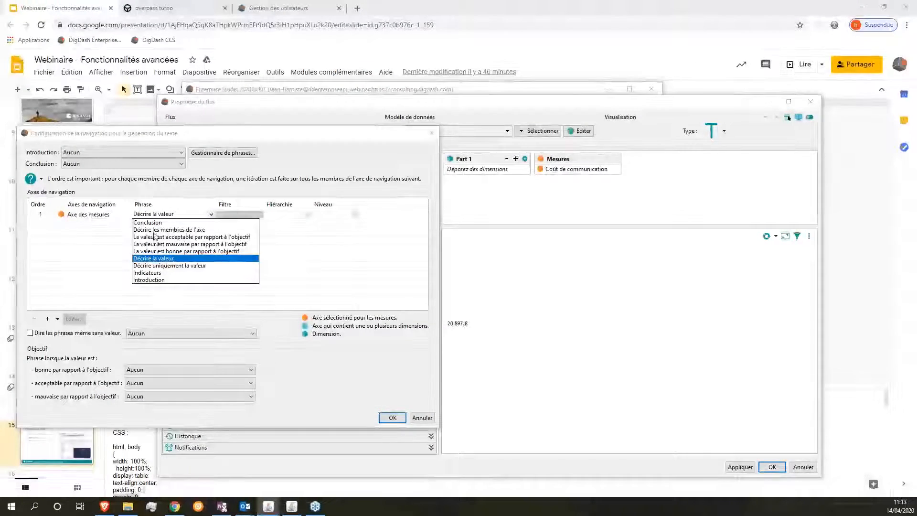
left_click(289, 271)
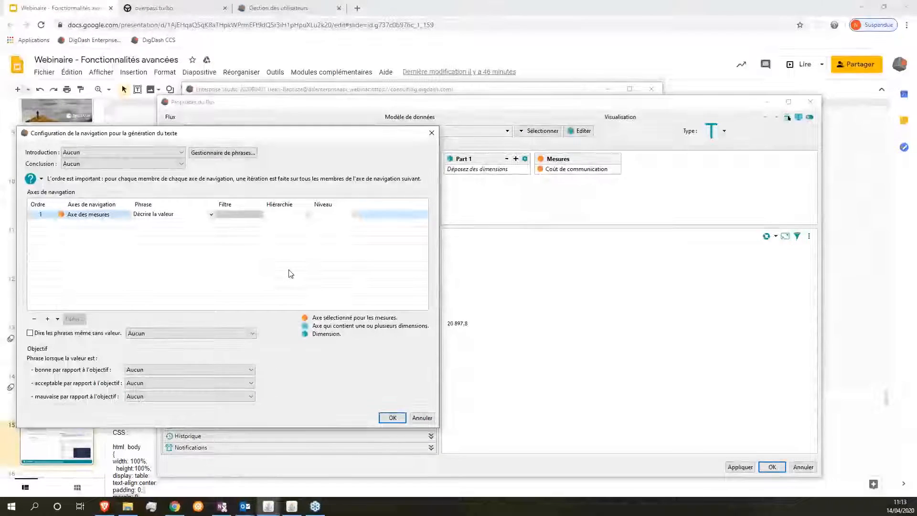
left_click(223, 153)
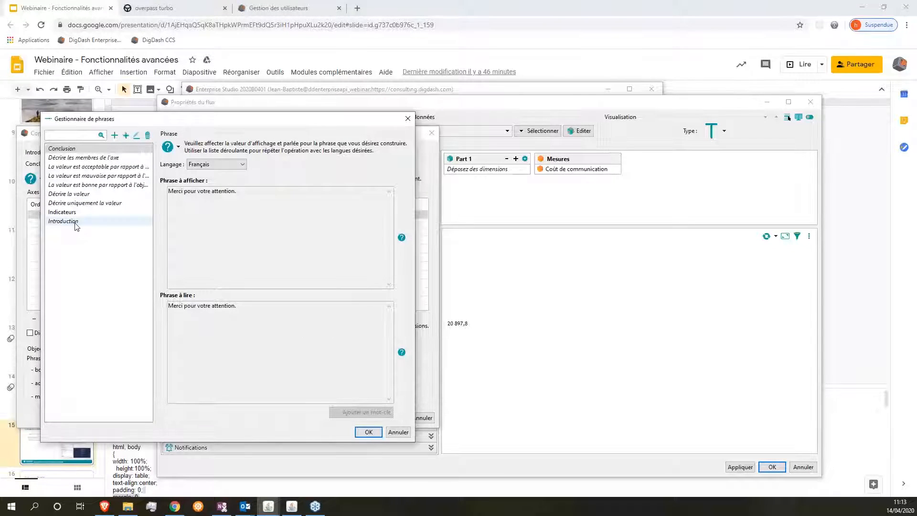
Step: Duplicate Décrire la valeur as 'Nom mesure + valeur' and start editing its Phrase à afficher
left_click_drag(158, 177, 195, 201)
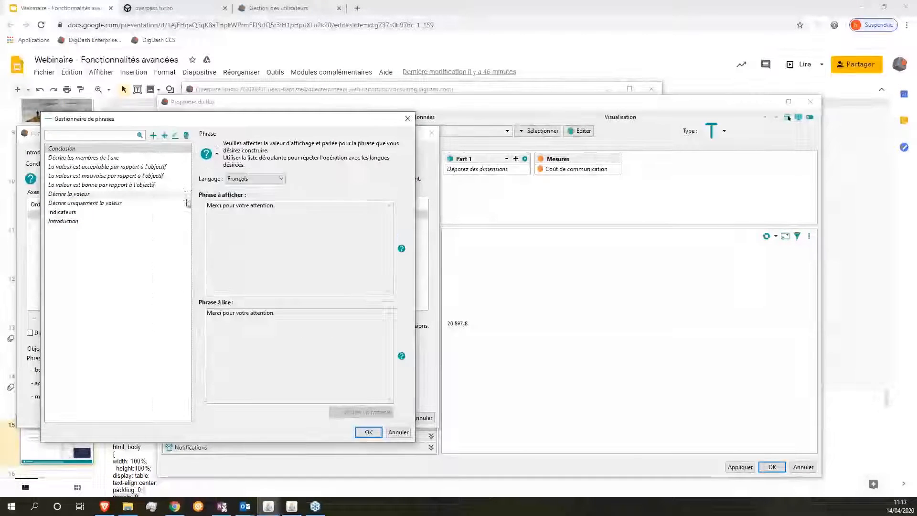
left_click(78, 194)
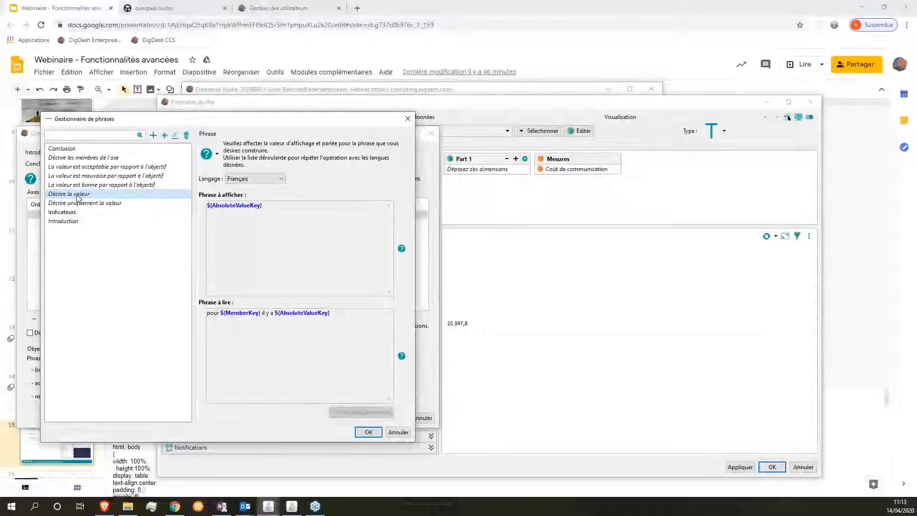
right_click(78, 197)
left_click(105, 212)
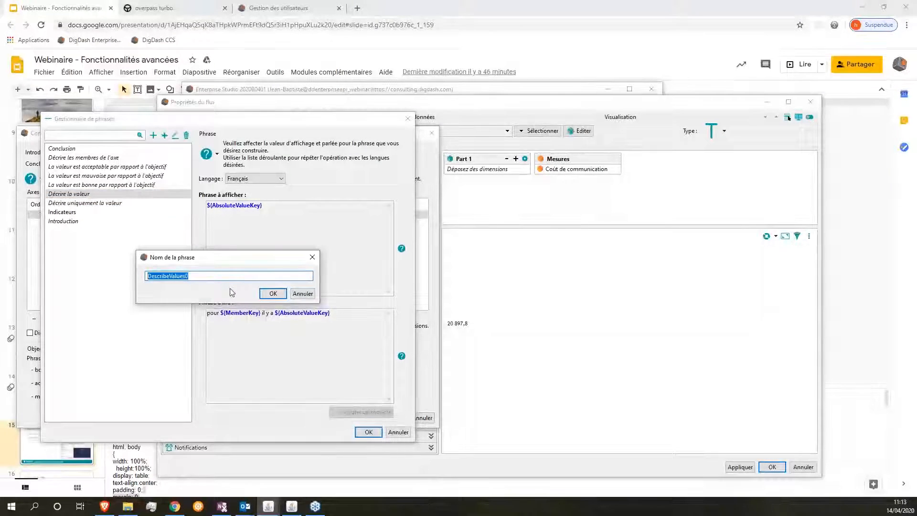
type("N")
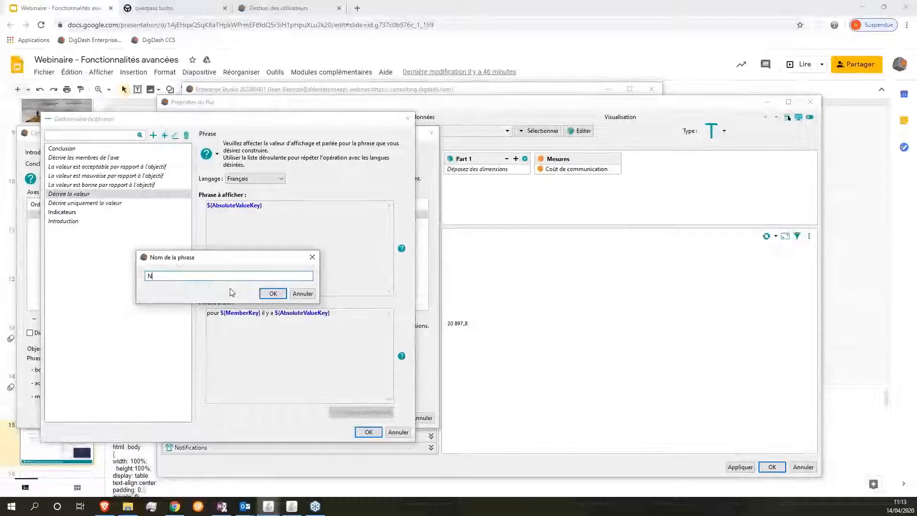
type("om mesure + valeur")
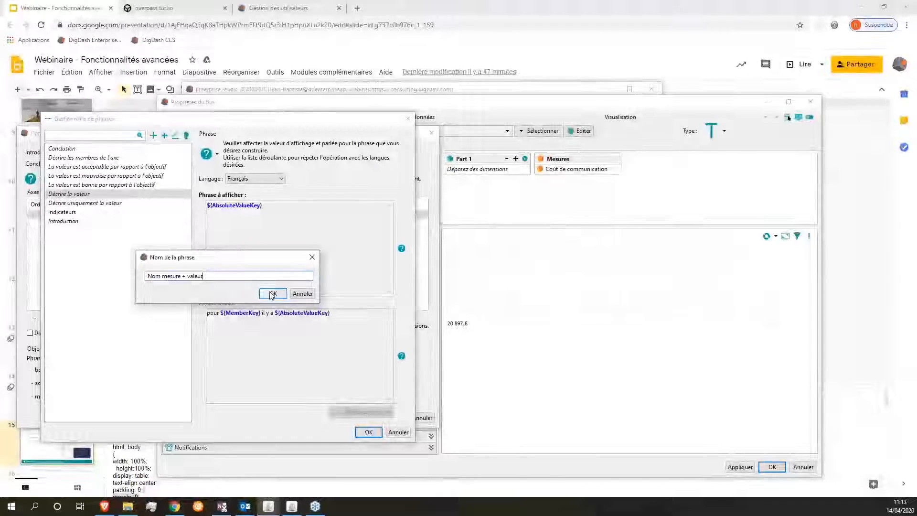
left_click(272, 295)
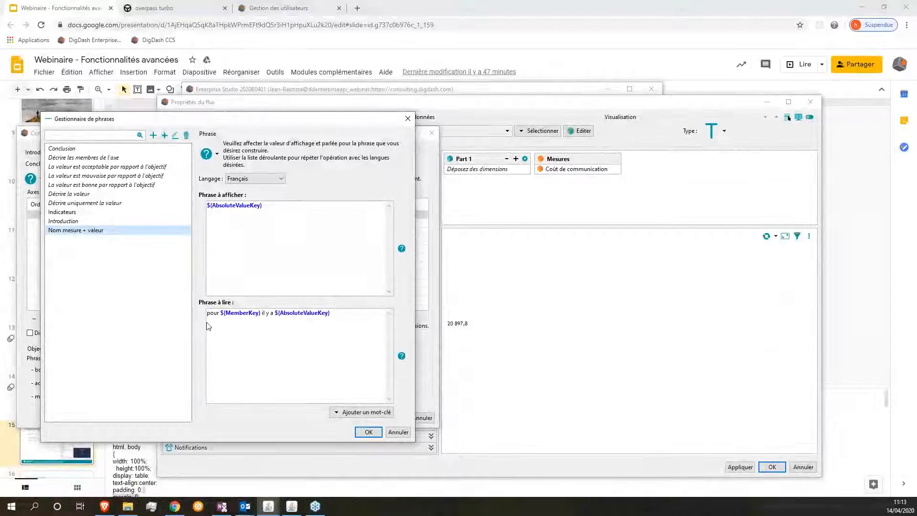
left_click(278, 233)
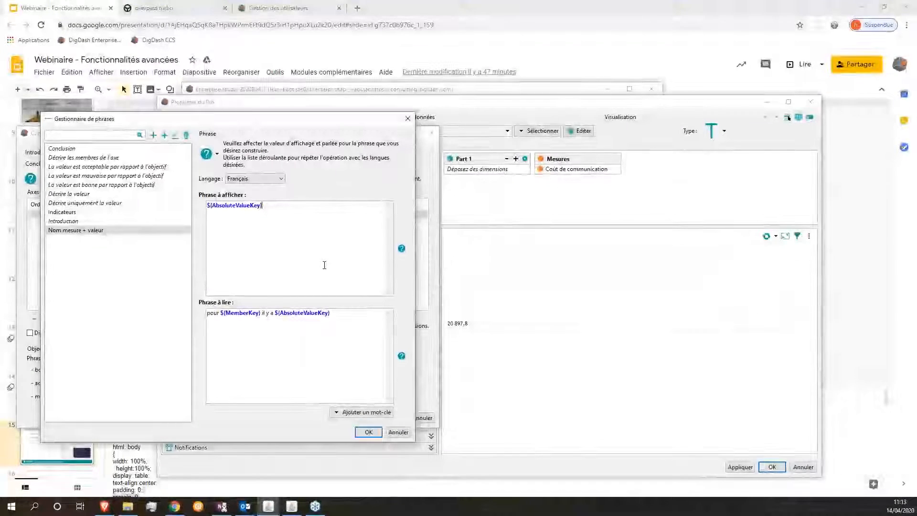
left_click(271, 179)
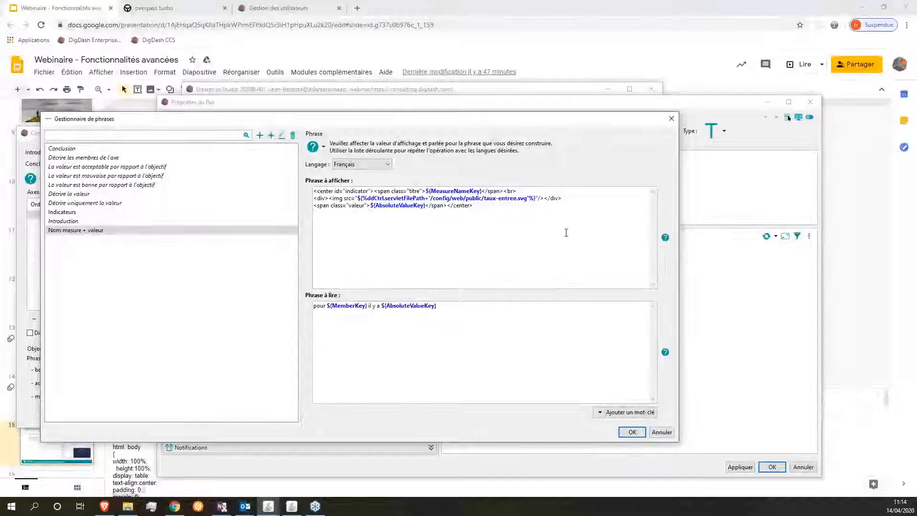
Step: Select the MeasureNameKey keyword in the display text and review the insertable keywords list
double_click(451, 192)
left_click(439, 199)
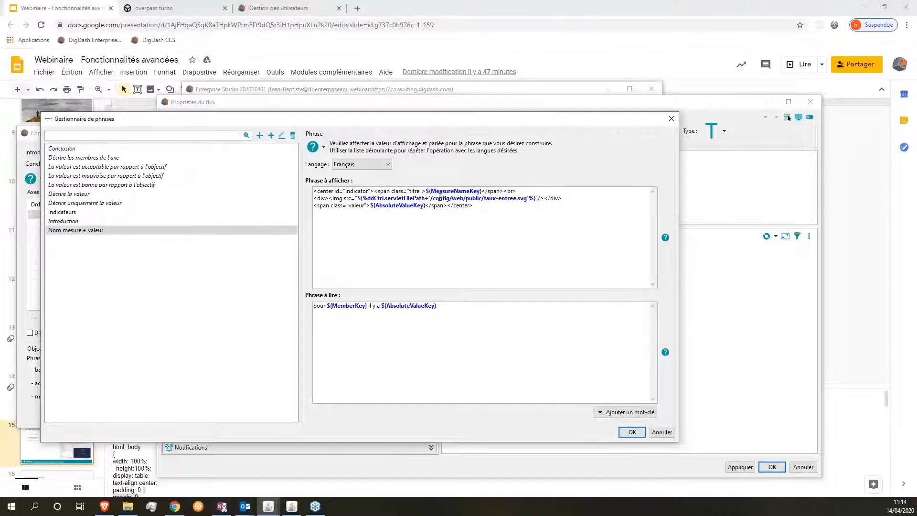
left_click(618, 413)
left_click(574, 421)
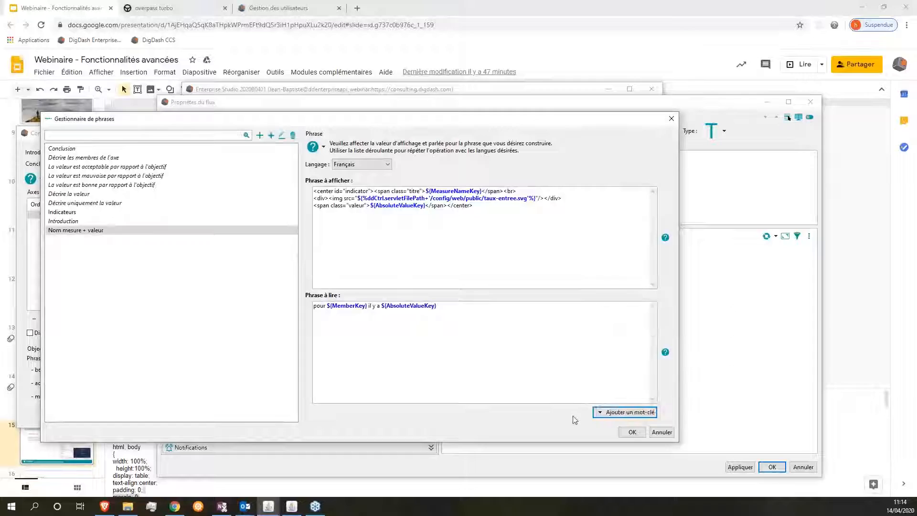
left_click(619, 413)
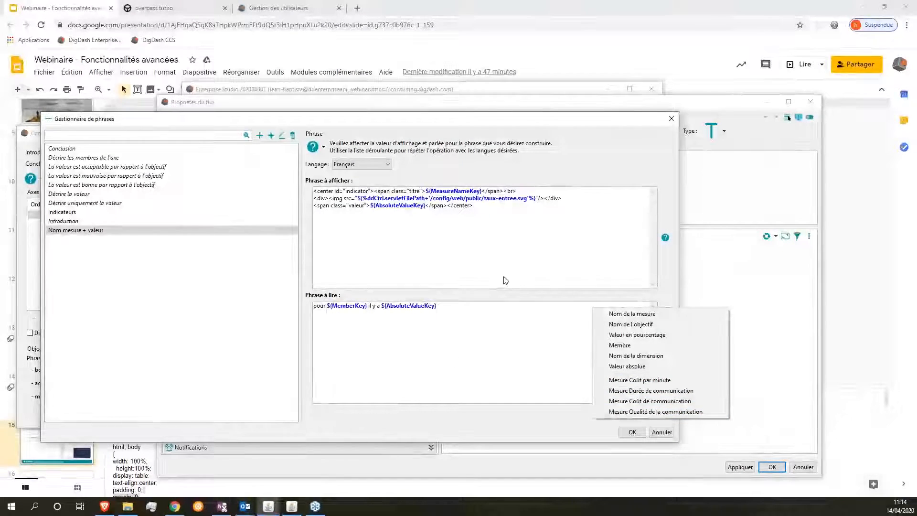
left_click(456, 265)
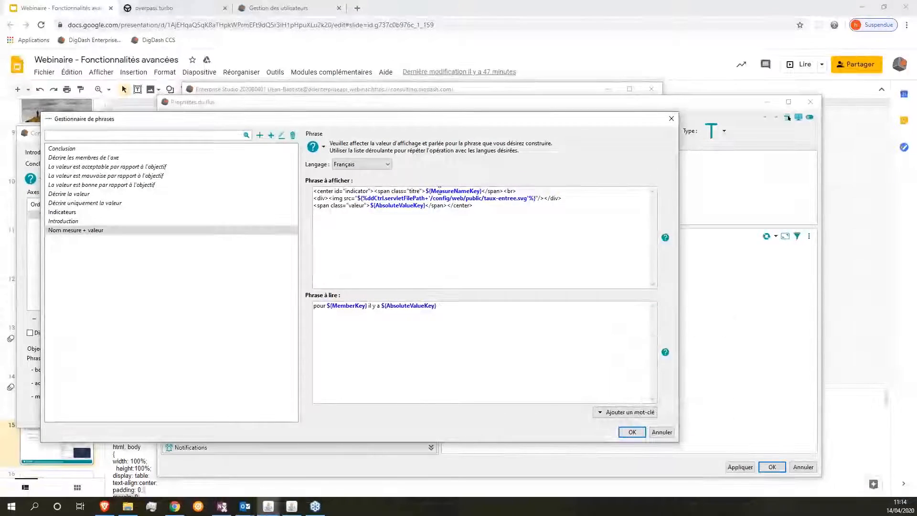
double_click(438, 191)
Step: Rework the HTML lines around the taux-entree.svg icon and the AbsoluteValueKey value keyword
left_click_drag(488, 123, 518, 213)
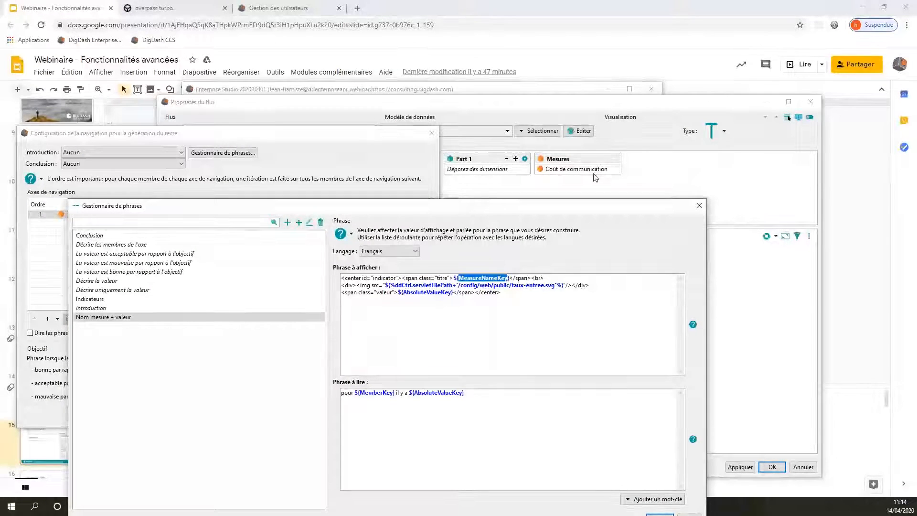
left_click_drag(531, 278, 554, 277)
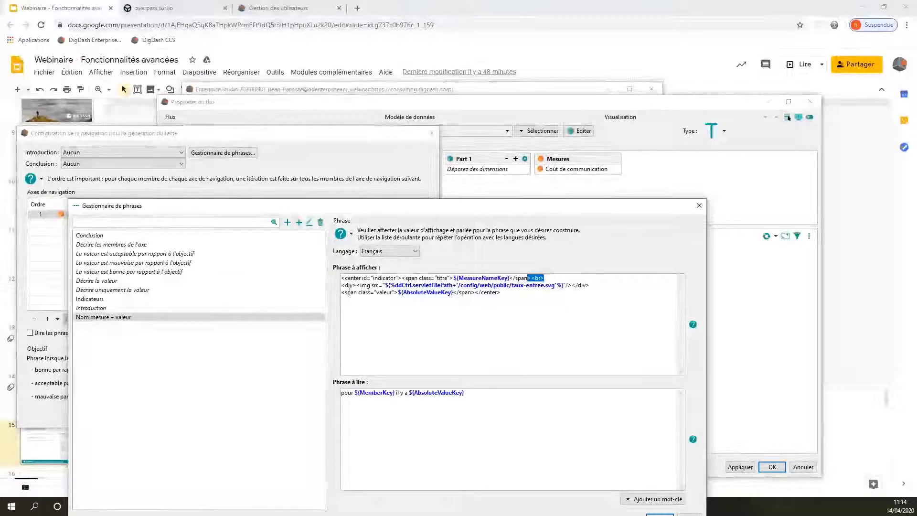
left_click_drag(360, 285, 558, 287)
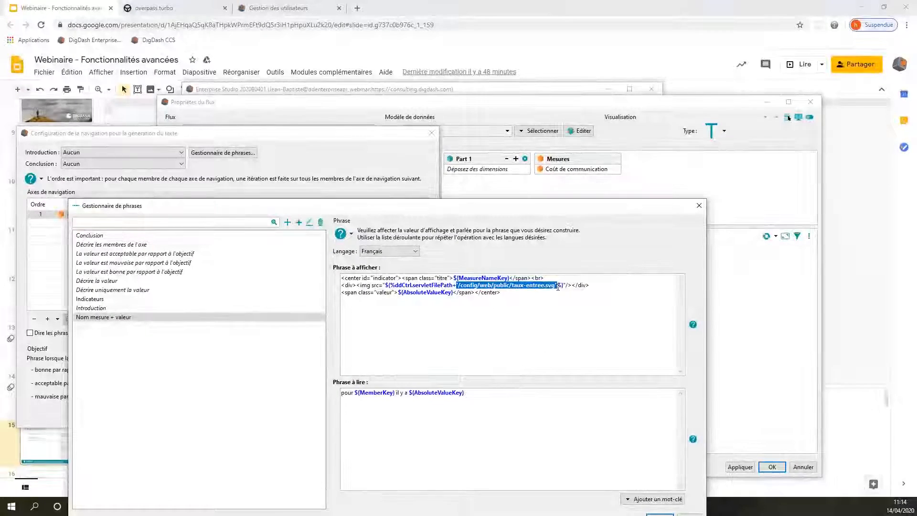
left_click(556, 294)
key("Return")
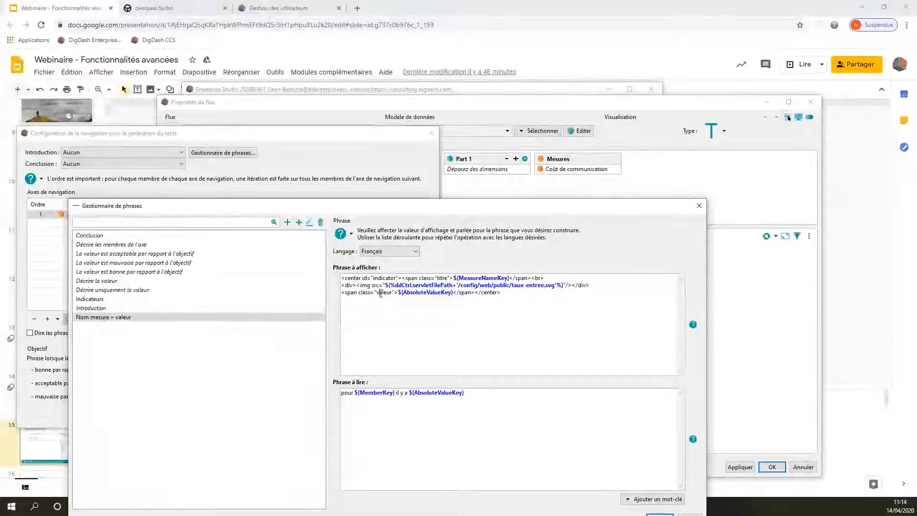
left_click_drag(406, 292, 453, 293)
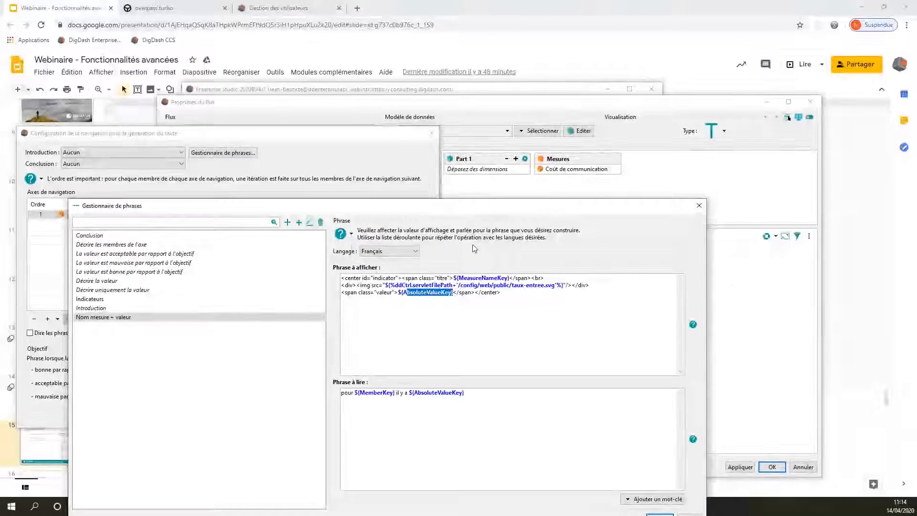
left_click_drag(482, 206, 453, 114)
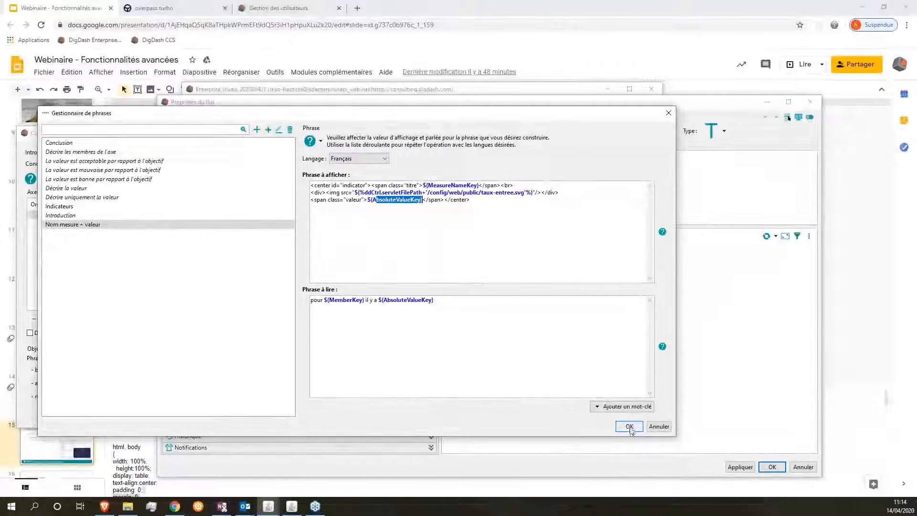
Step: Confirm the phrase and text-generation settings, then check the preview's icon and 20 897,8 value
left_click(630, 426)
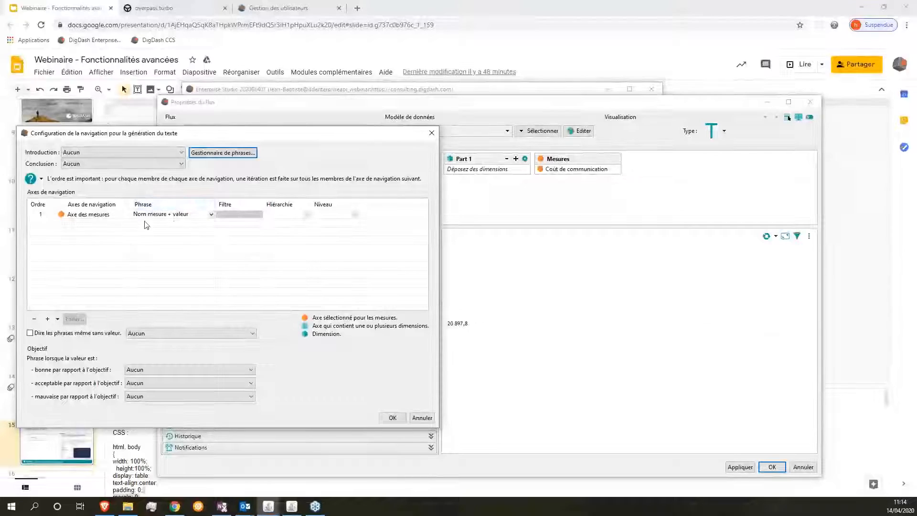
left_click(393, 418)
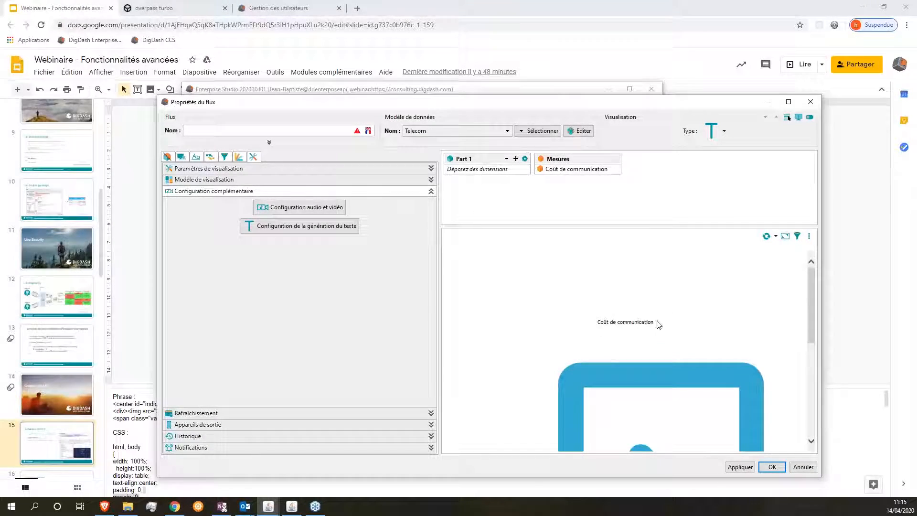
left_click_drag(656, 324, 597, 326)
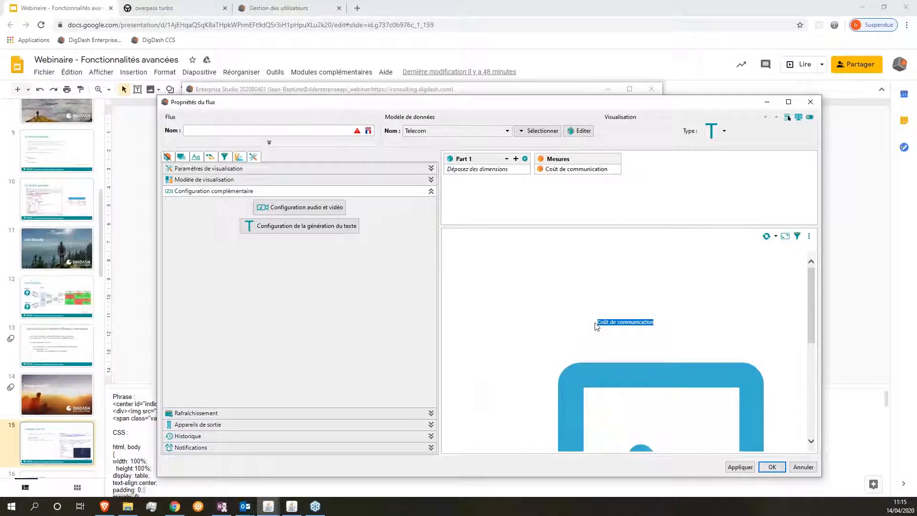
left_click(597, 326)
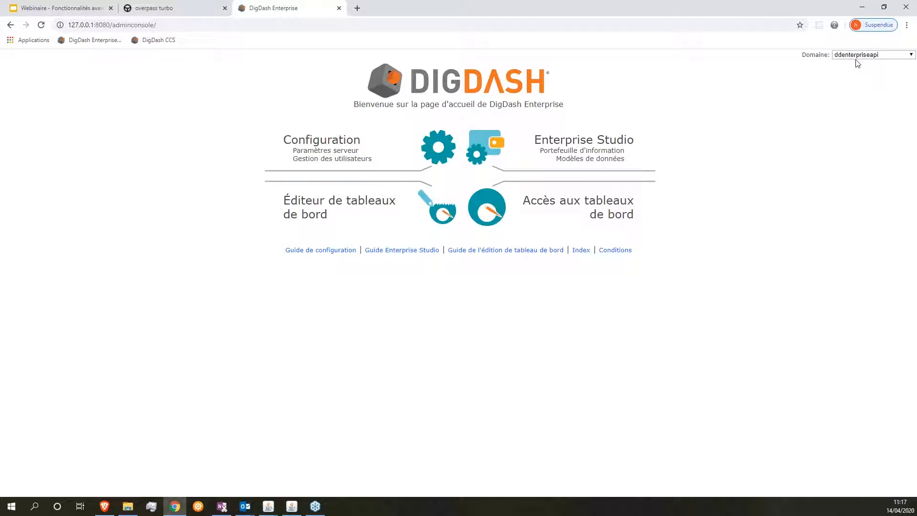
Step: Choose the ddenterpriseapi_demoRH domain, open its dashboards and log in with the admin credentials
left_click(856, 56)
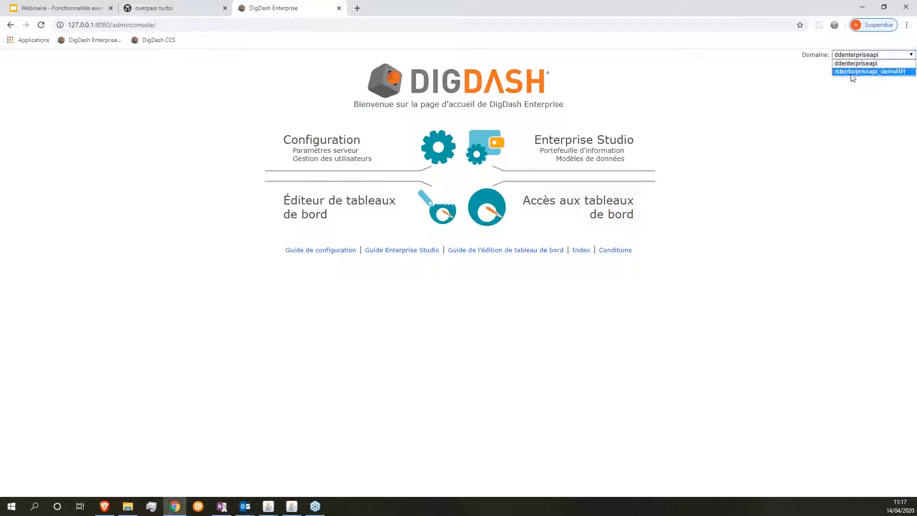
left_click(853, 74)
left_click(580, 229)
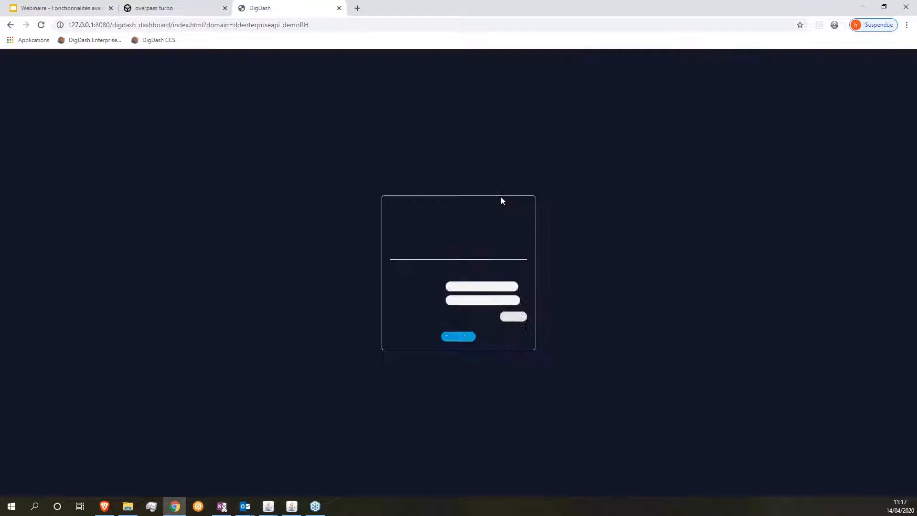
left_click(457, 286)
type("admin")
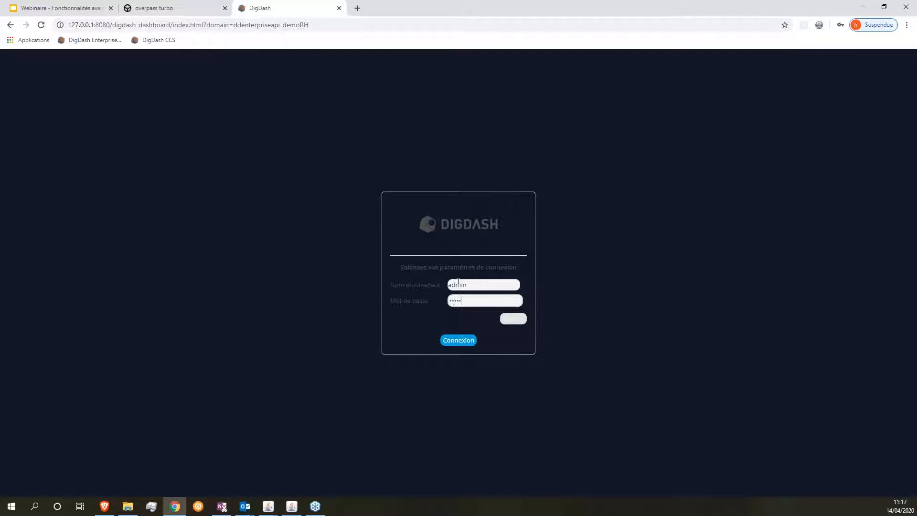
type("admin")
key("Return")
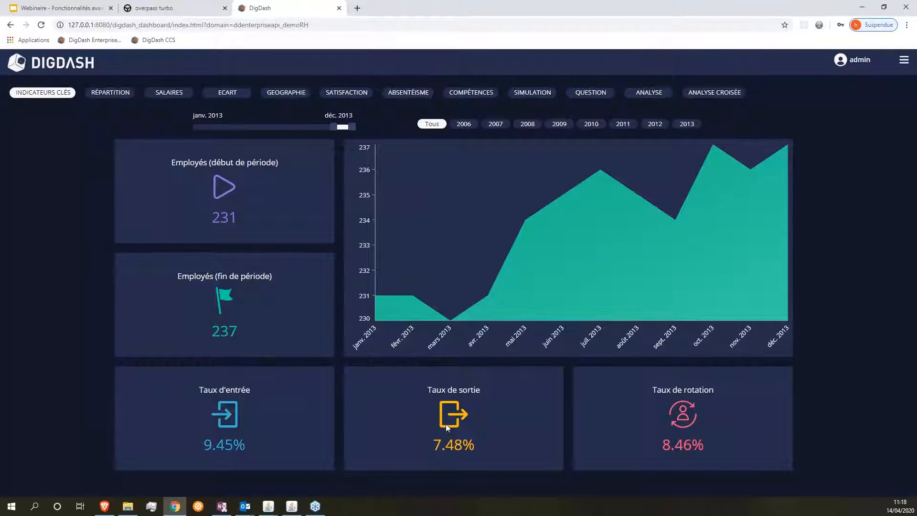
Step: Filter the Indicateurs clés page to 2010, showing Taux d'entrée 22.84%
left_click(600, 127)
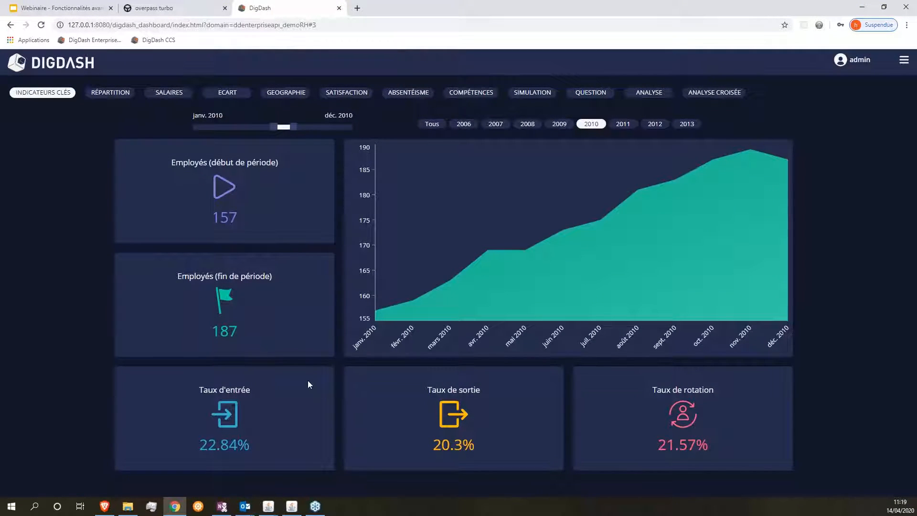
Step: Review the CSS speaker notes of the Création de KPI slide, then present it full screen
left_click(86, 9)
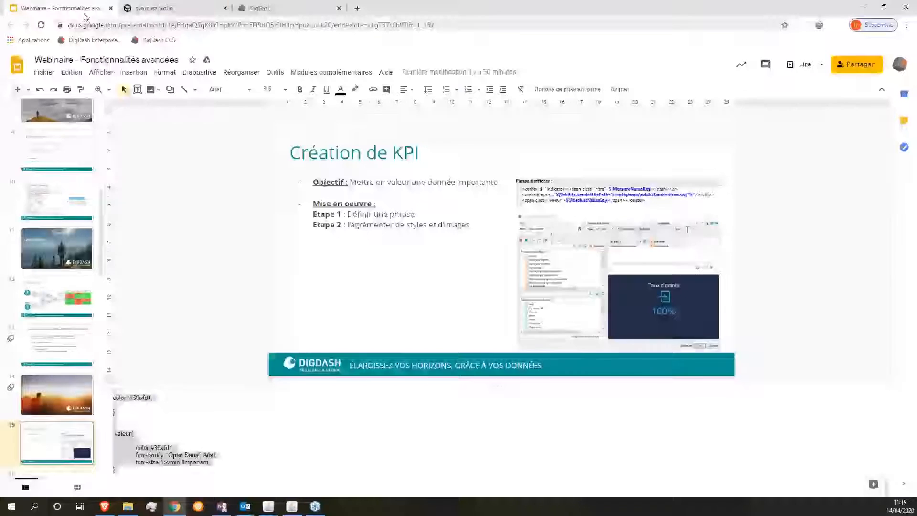
left_click(122, 463)
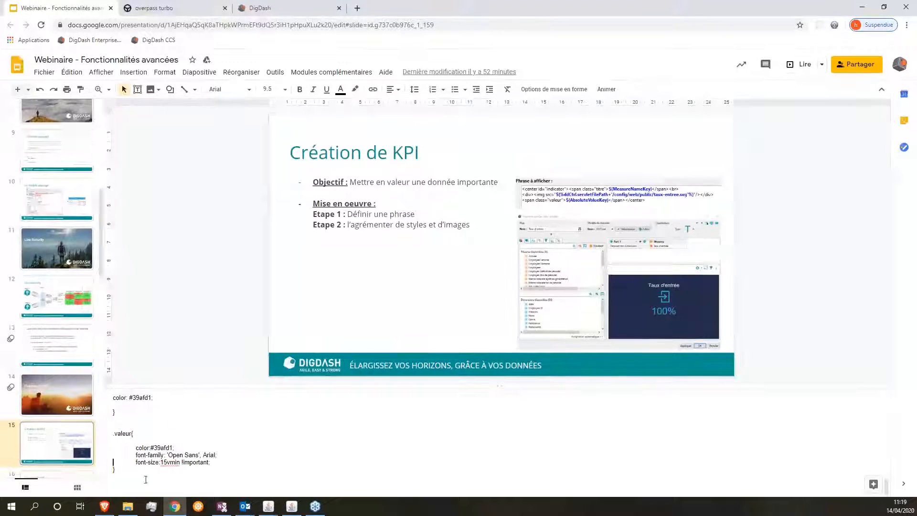
left_click_drag(201, 385, 225, 153)
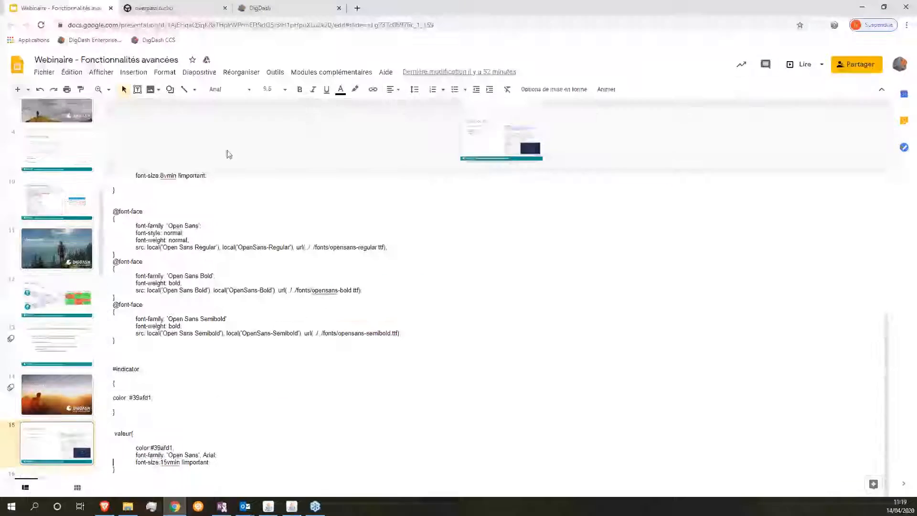
scroll(213, 318, "up", 3)
scroll(213, 318, "up", 3)
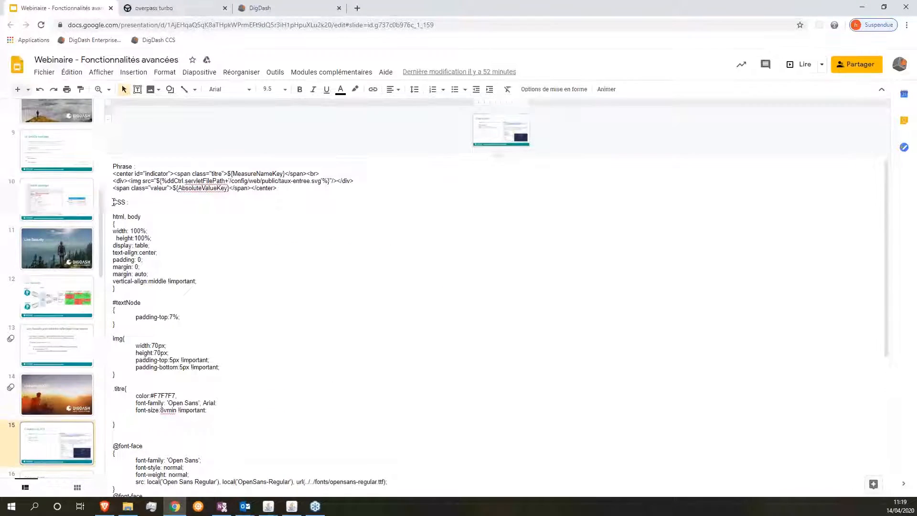
double_click(118, 202)
left_click(116, 168)
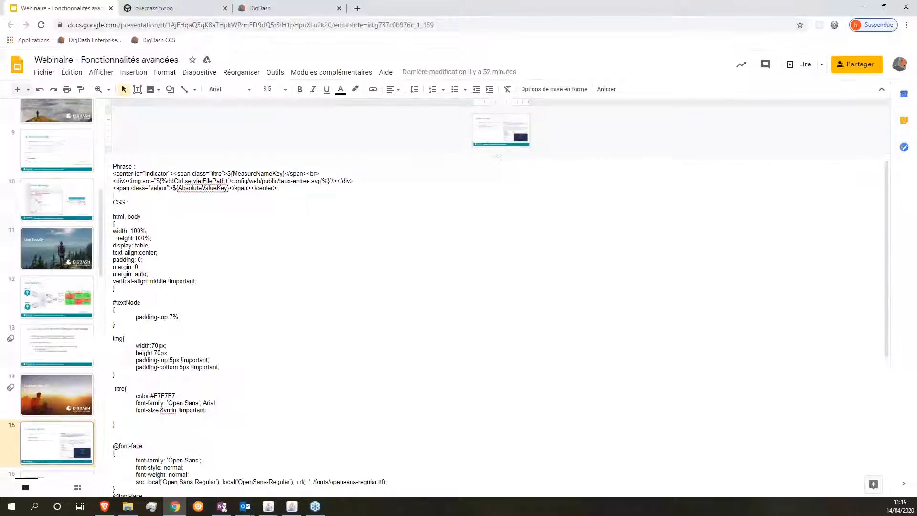
left_click_drag(499, 155, 500, 420)
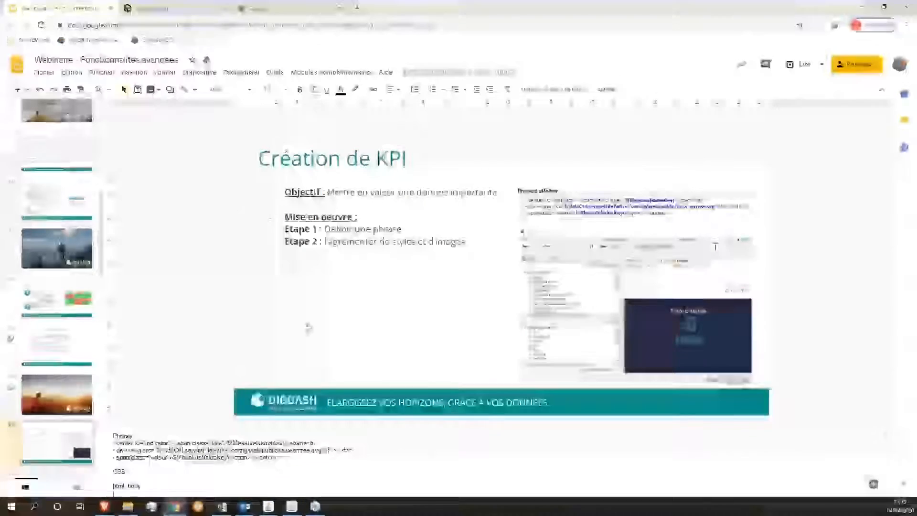
left_click(790, 65)
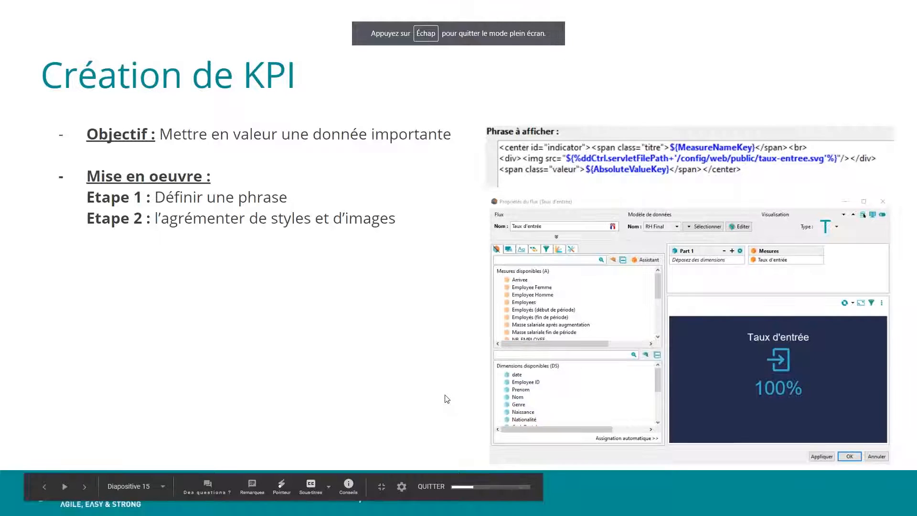